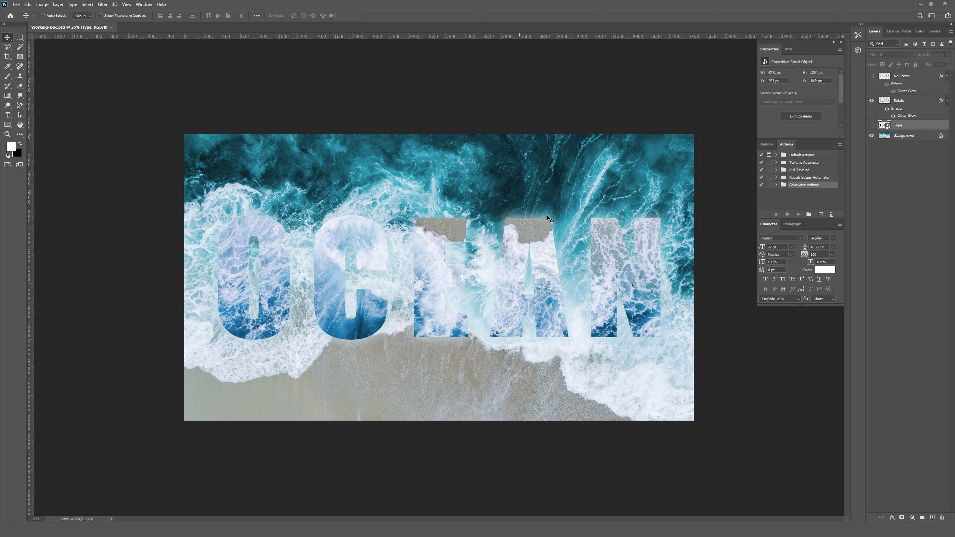
# Hide the Rotate overlay and show the No Rotate OCEAN lettering instead
pyautogui.click(871, 101)
pyautogui.click(871, 76)
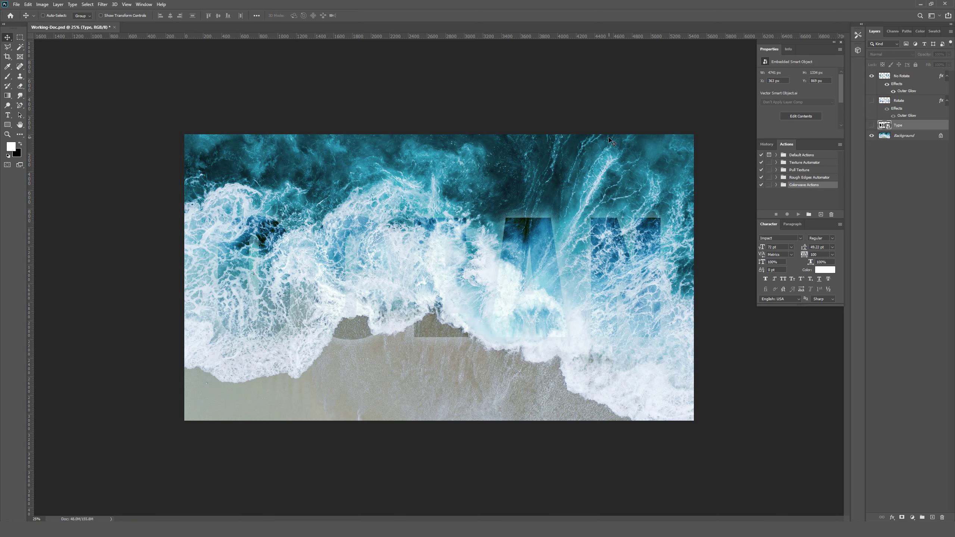
# Hide the No Rotate layer, select Background, and preview a plant photo on Unsplash
pyautogui.click(872, 76)
pyautogui.click(903, 136)
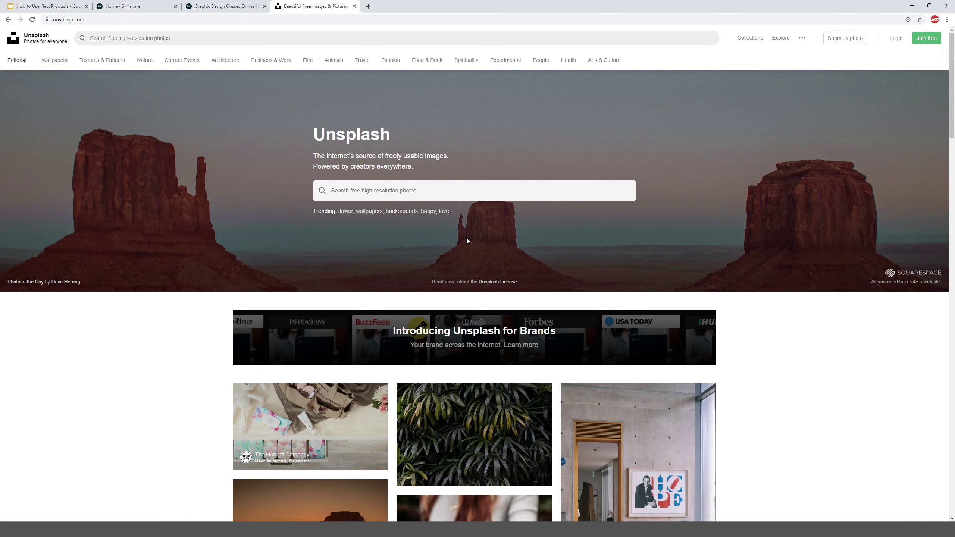
pyautogui.scroll(-3, 489, 231)
pyautogui.click(485, 301)
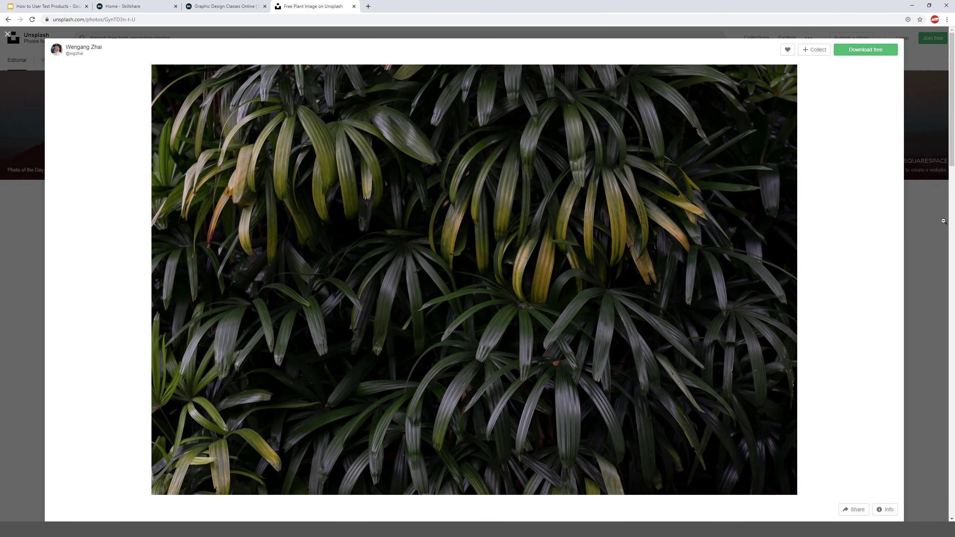
pyautogui.click(928, 273)
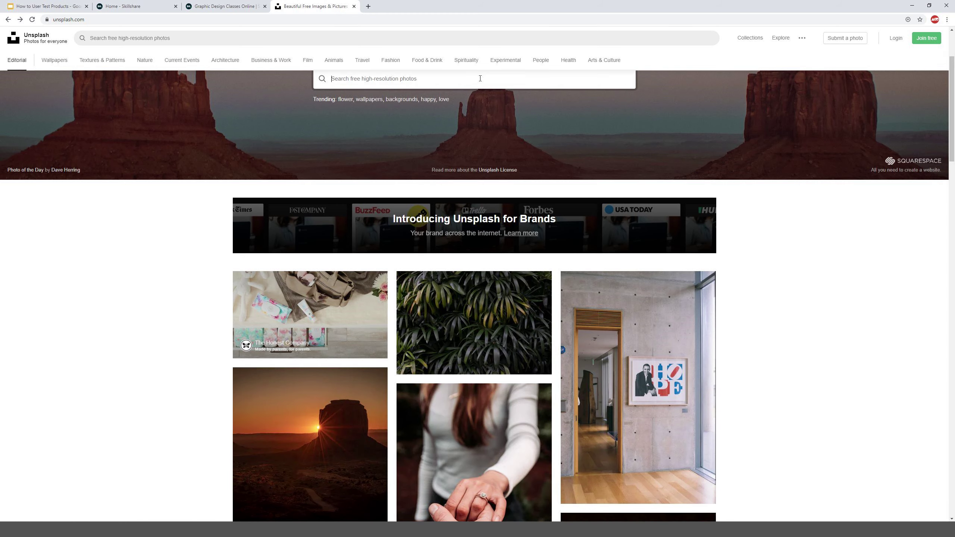
# Search Unsplash for 'forest' and preview the green pine trees photo
pyautogui.write('forest')
pyautogui.press('Return')
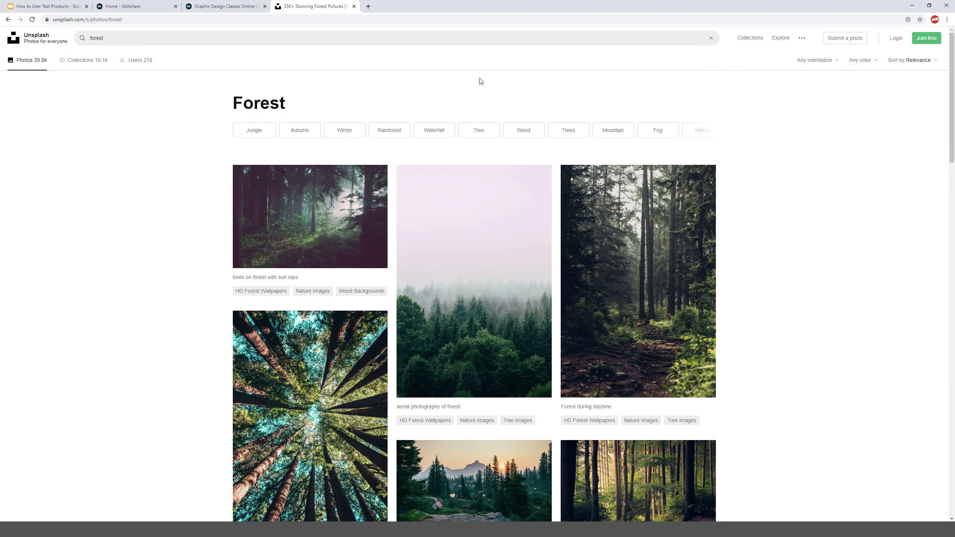
pyautogui.scroll(-10, 483, 242)
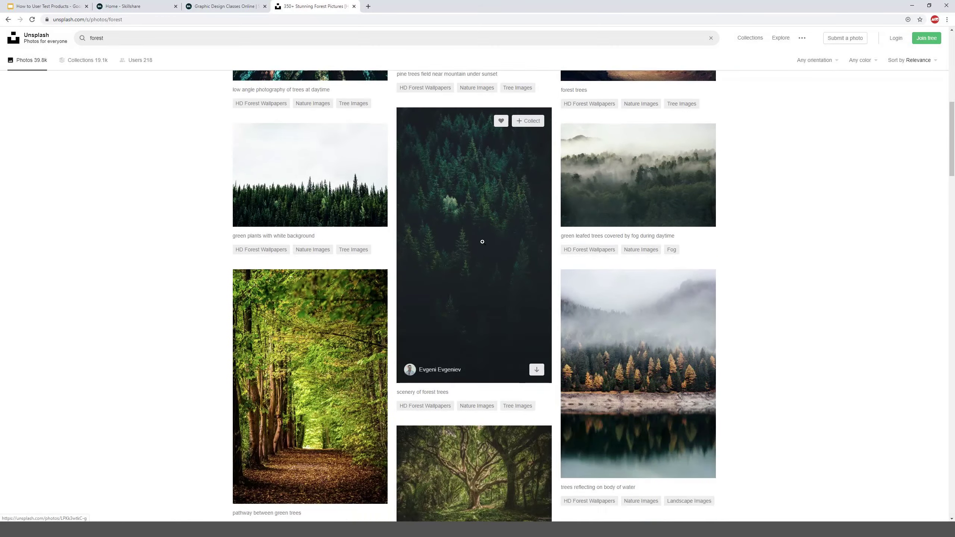
pyautogui.scroll(-8, 478, 198)
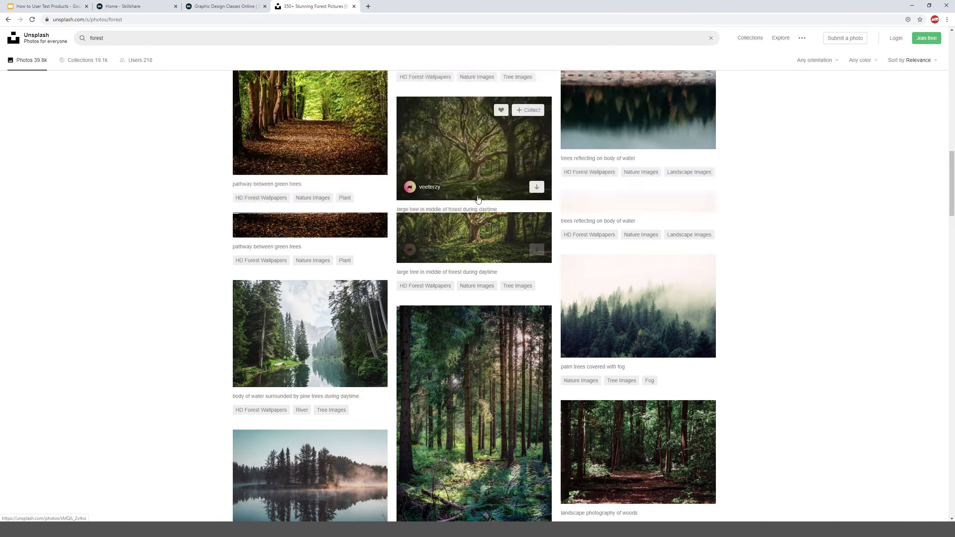
pyautogui.scroll(-10, 478, 199)
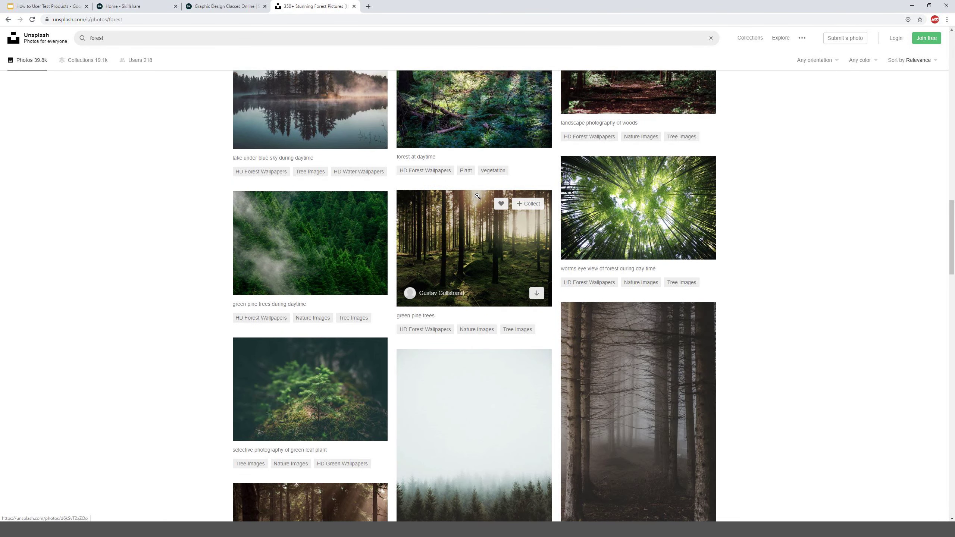
pyautogui.click(371, 265)
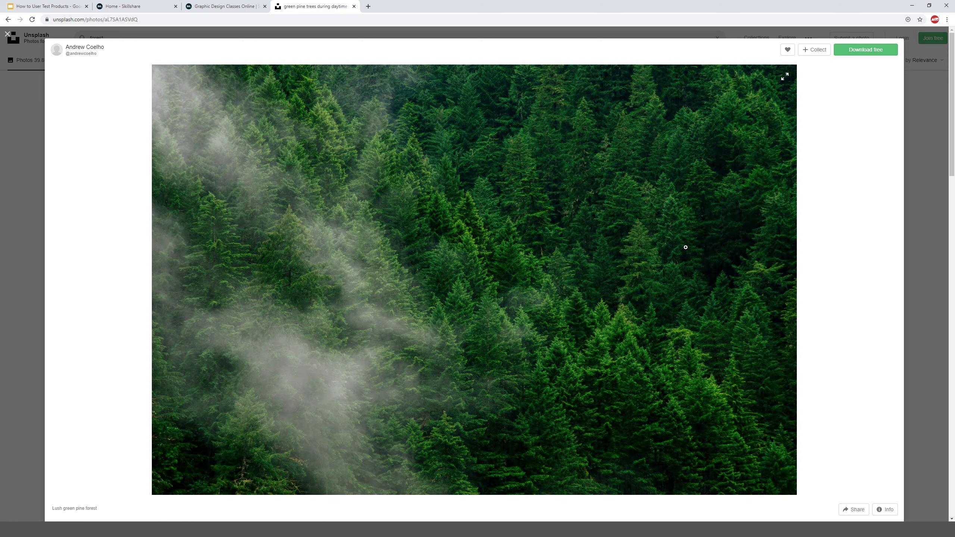
pyautogui.press('Escape')
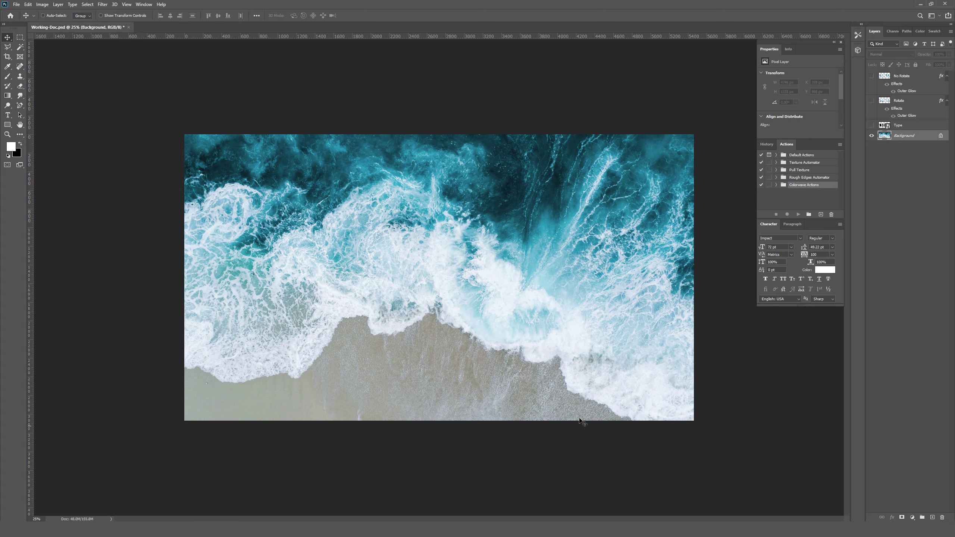
# Make the Type layer's black OCEAN lettering visible and clear any text selection
pyautogui.click(872, 126)
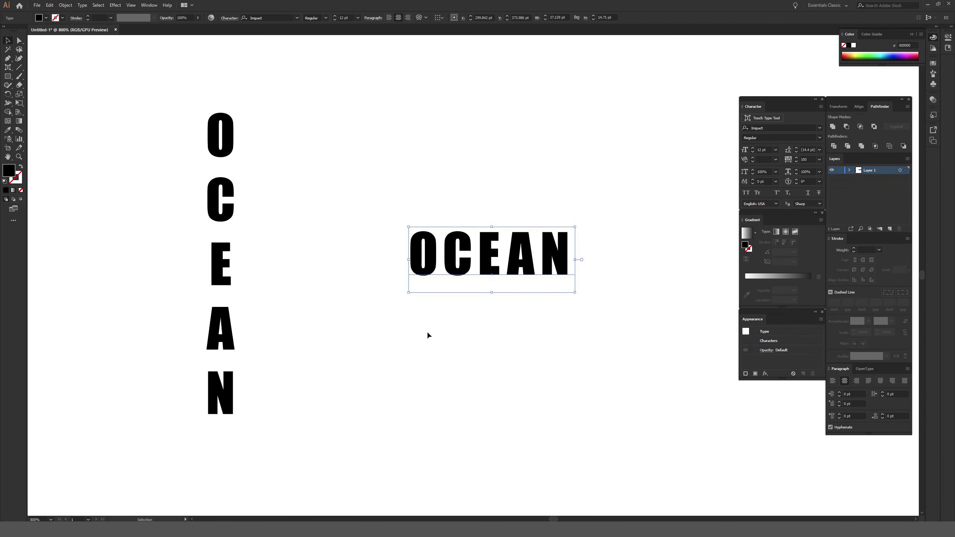
pyautogui.click(428, 334)
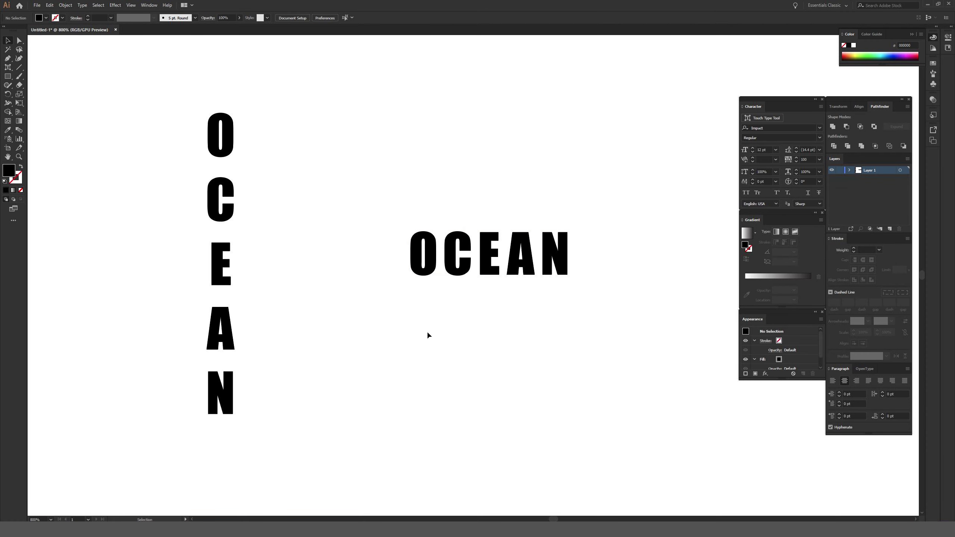
pyautogui.moveTo(391, 187); pyautogui.dragTo(575, 278)
pyautogui.click(581, 331)
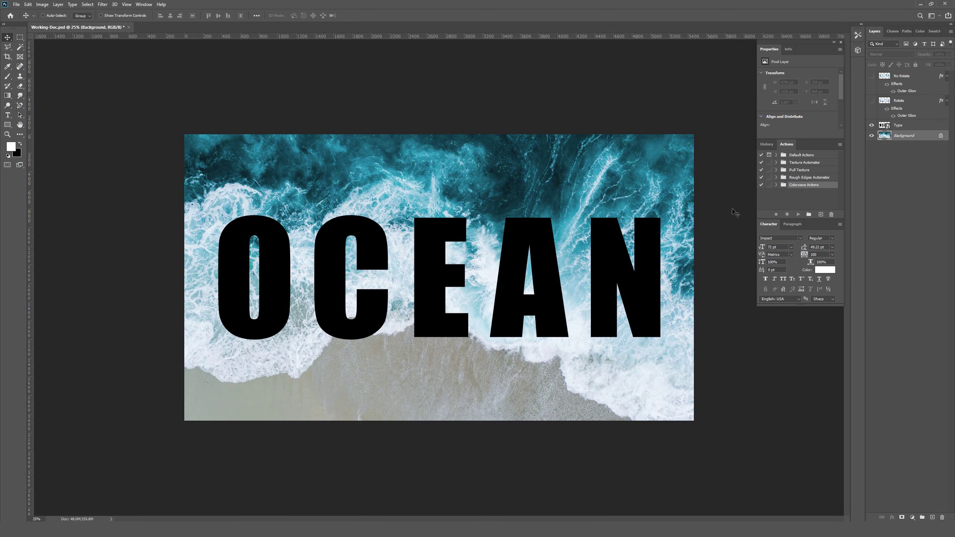
# Hide the Type layer and add a new OCEAN text layer on the photo
pyautogui.click(871, 125)
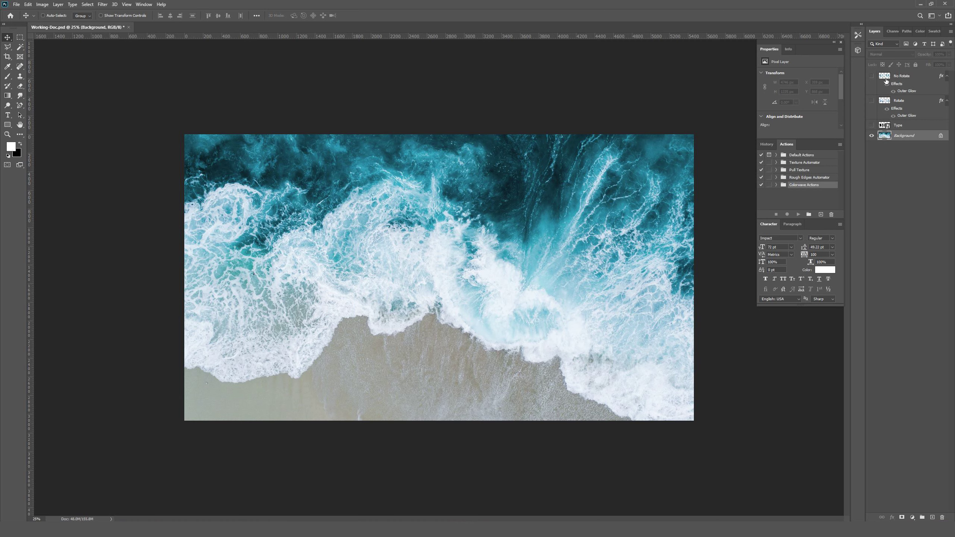
pyautogui.click(887, 77)
pyautogui.press('t')
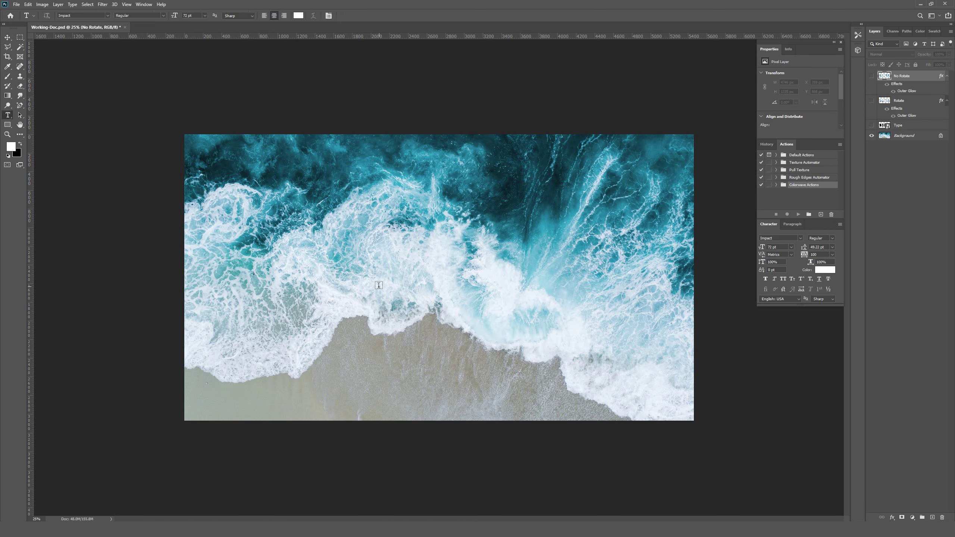
pyautogui.click(412, 264)
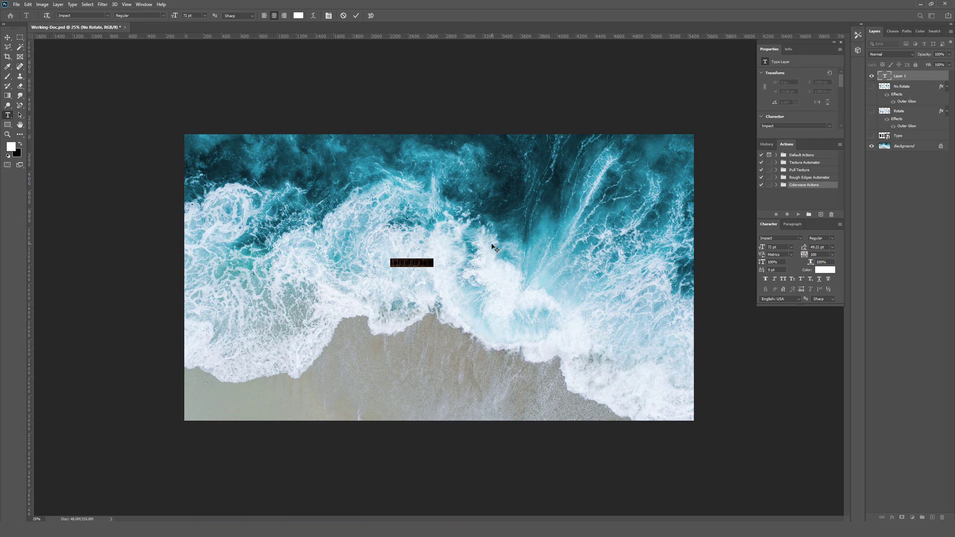
pyautogui.write('OCEAN')
pyautogui.click(7, 37)
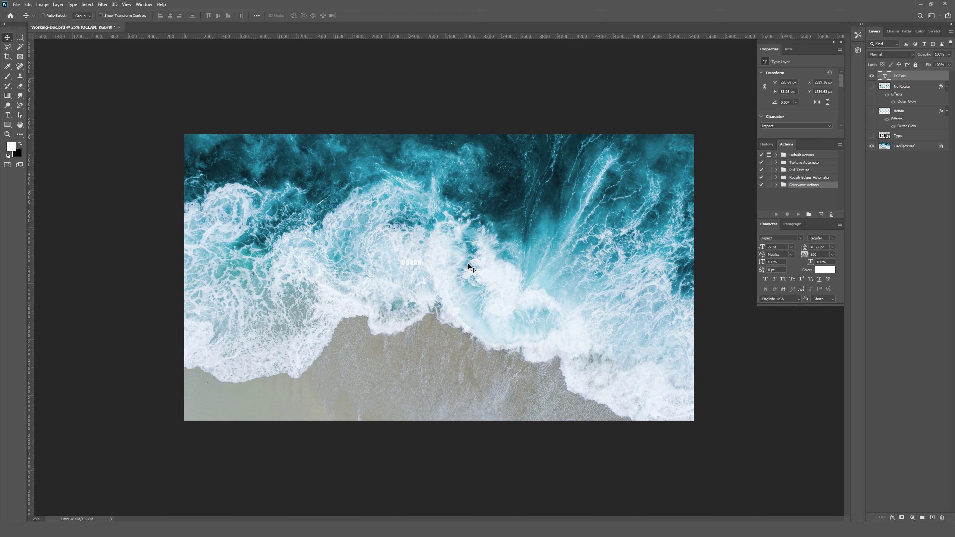
# Scale the new OCEAN text to span the wave photo and nudge it left and down
pyautogui.moveTo(453, 283); pyautogui.dragTo(640, 177)
pyautogui.hotkey('ctrl', 't')
pyautogui.moveTo(529, 255); pyautogui.dragTo(561, 277)
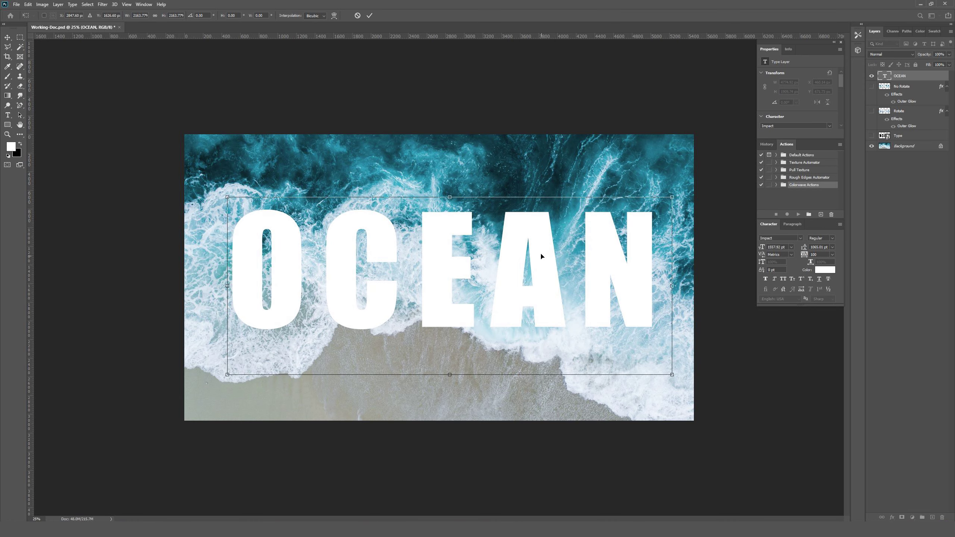
pyautogui.click(373, 15)
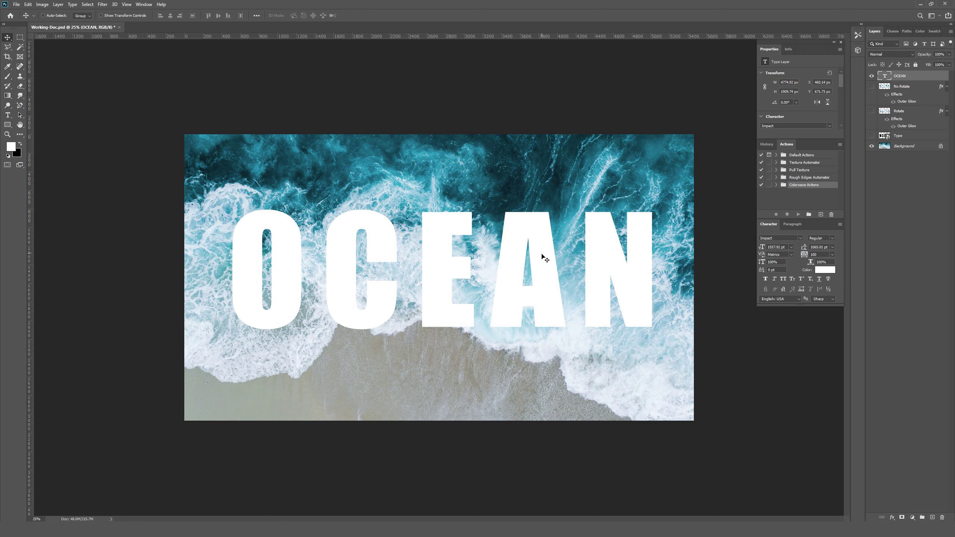
pyautogui.moveTo(542, 259); pyautogui.dragTo(536, 270)
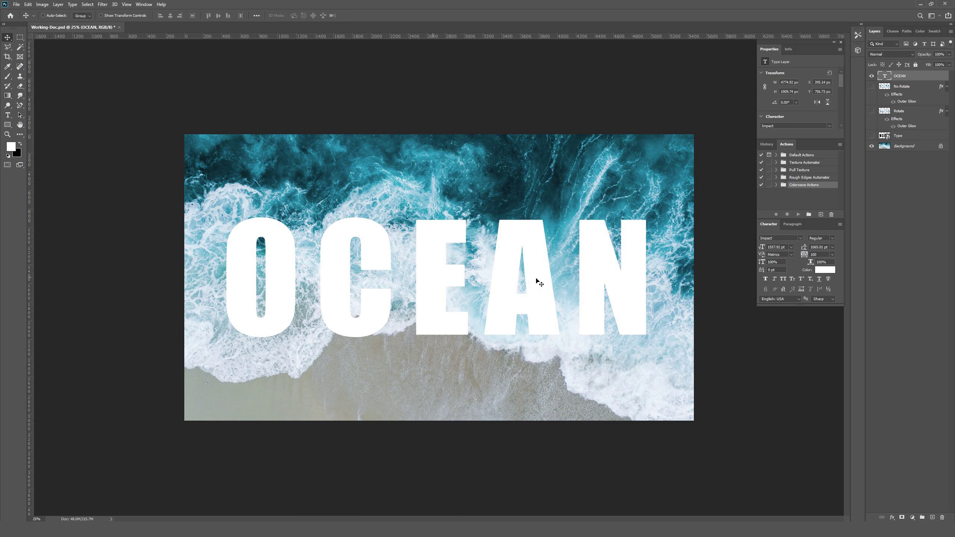
# Try 200 tracking on the OCEAN text, then undo it back to 100
pyautogui.press('t')
pyautogui.doubleClick(450, 270)
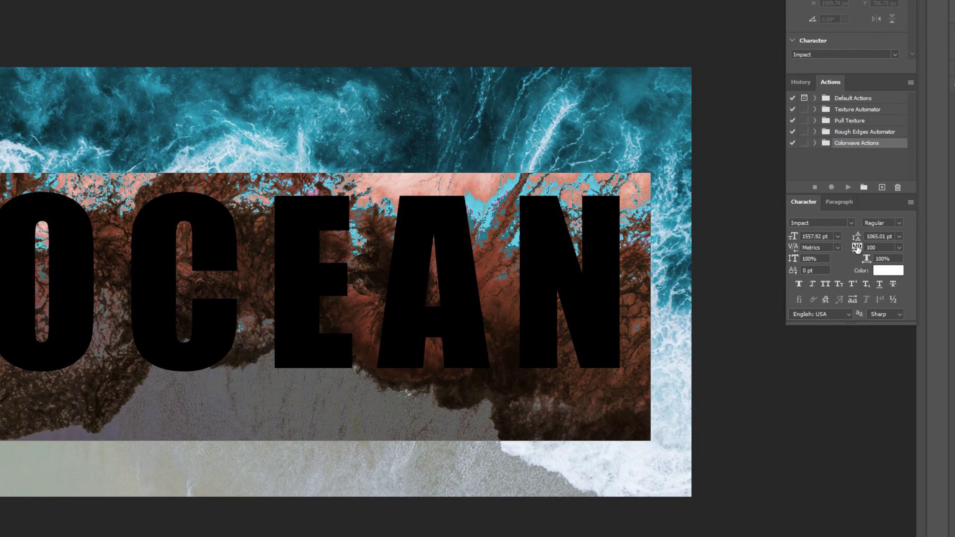
pyautogui.click(857, 247)
pyautogui.write('200')
pyautogui.press('Return')
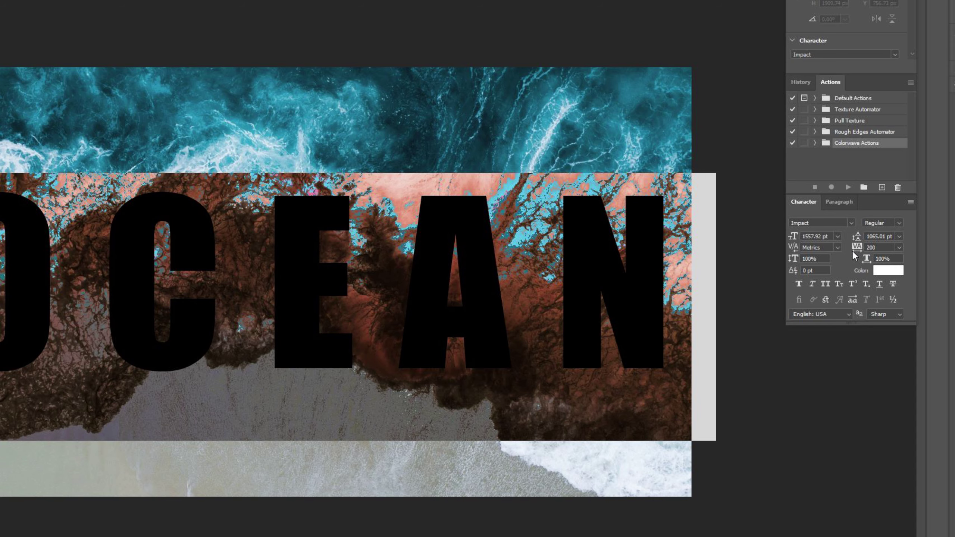
pyautogui.hotkey('ctrl', 'z')
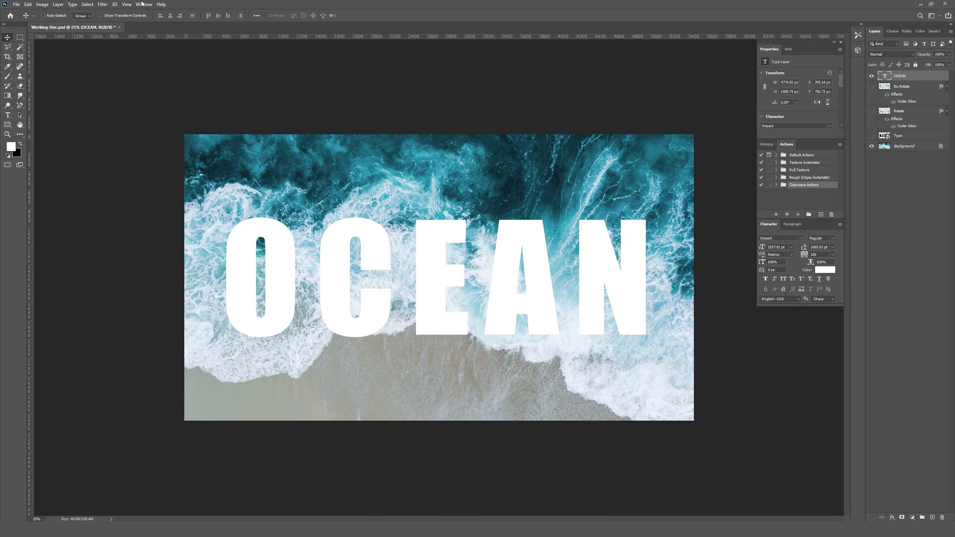
# Delete the new OCEAN text layer
pyautogui.click(143, 4)
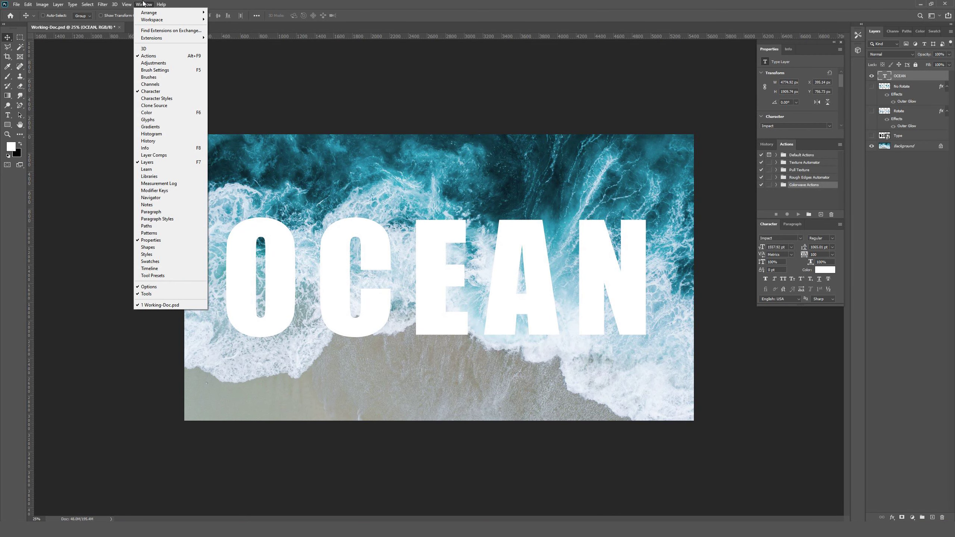
pyautogui.click(471, 269)
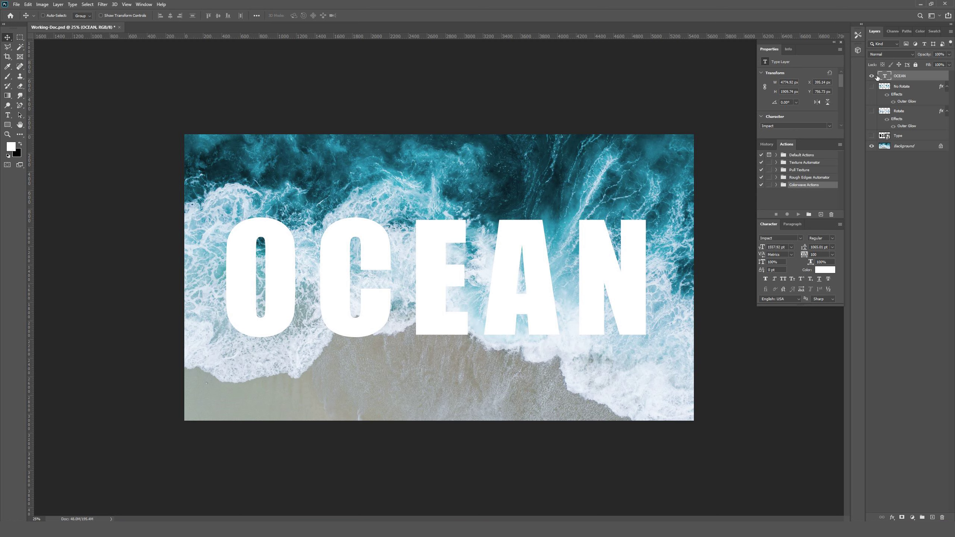
pyautogui.click(942, 517)
pyautogui.press('Return')
# Compare the Type and Rotate layers, ending with the plain black OCEAN text shown
pyautogui.click(887, 127)
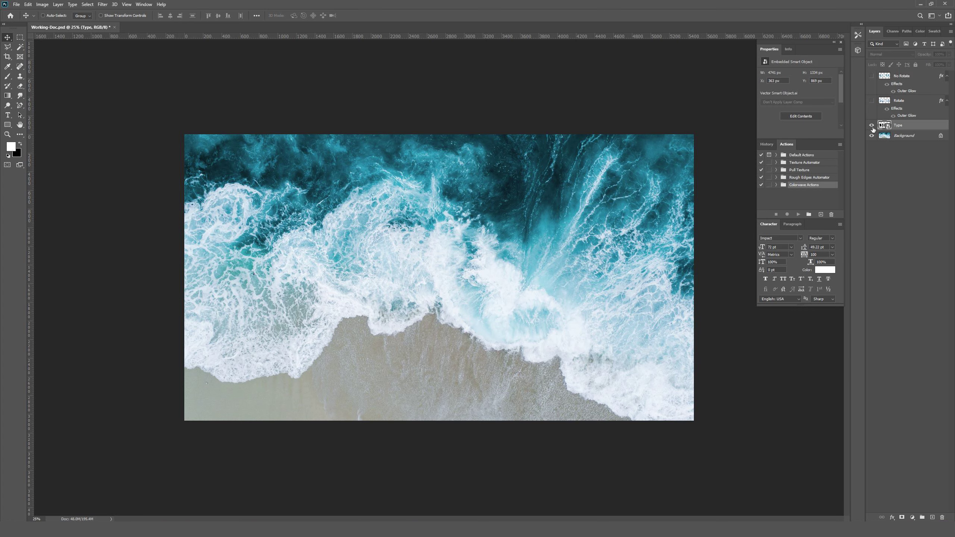
pyautogui.click(872, 125)
pyautogui.click(872, 125)
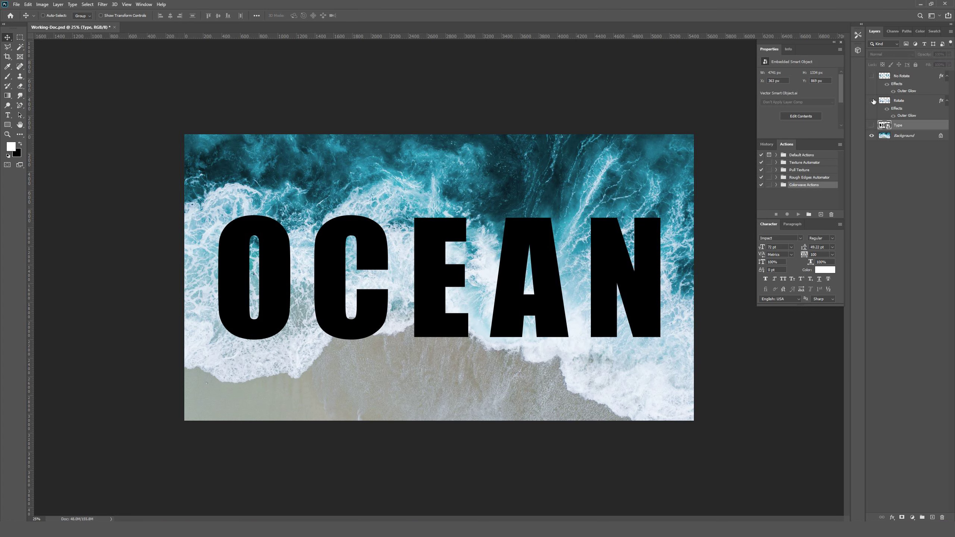
pyautogui.click(872, 101)
pyautogui.click(871, 101)
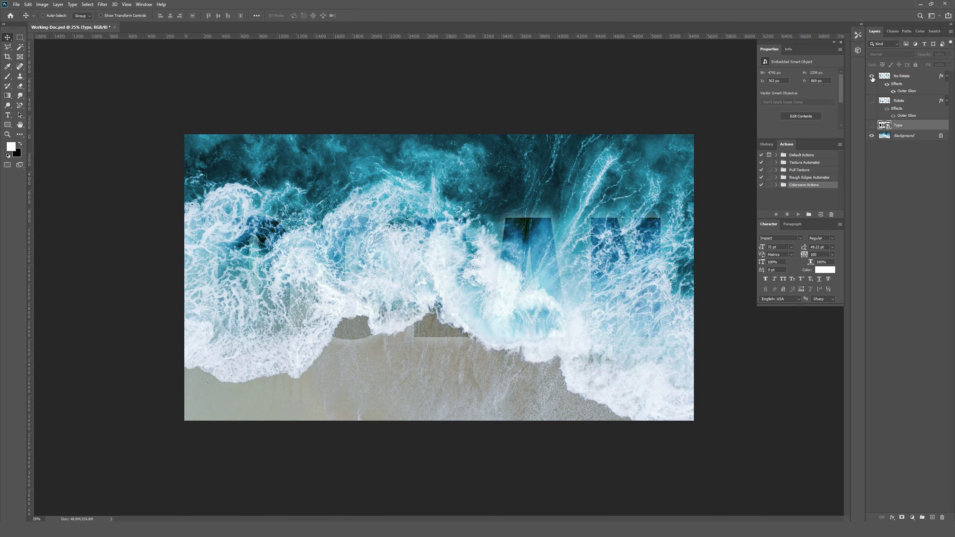
pyautogui.click(872, 126)
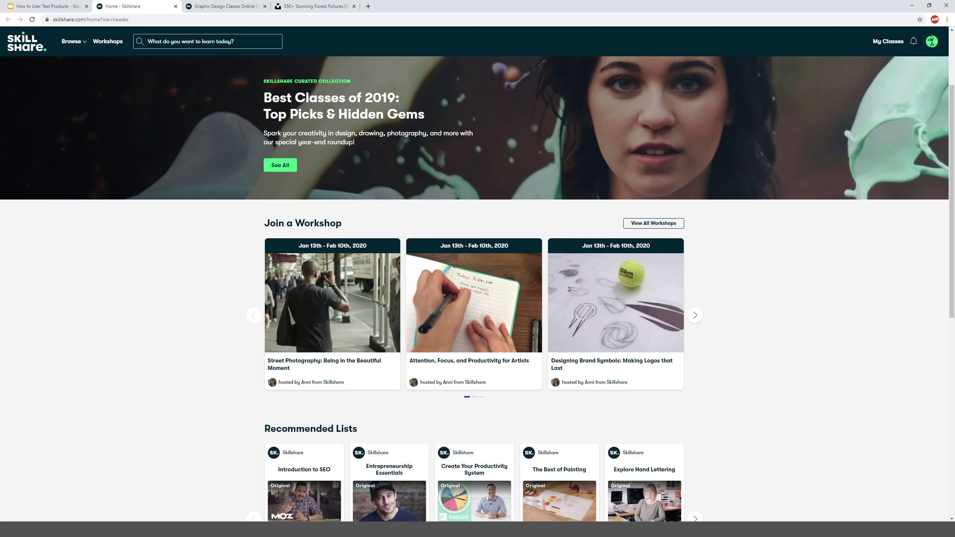
# Scroll down through the Skillshare home page and back up
pyautogui.scroll(-1, 751, 288)
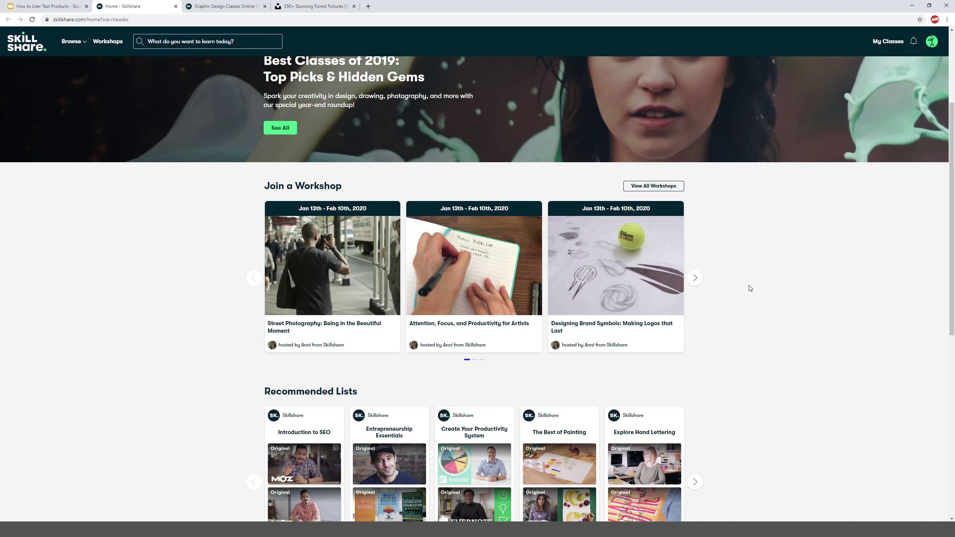
pyautogui.scroll(-2, 736, 293)
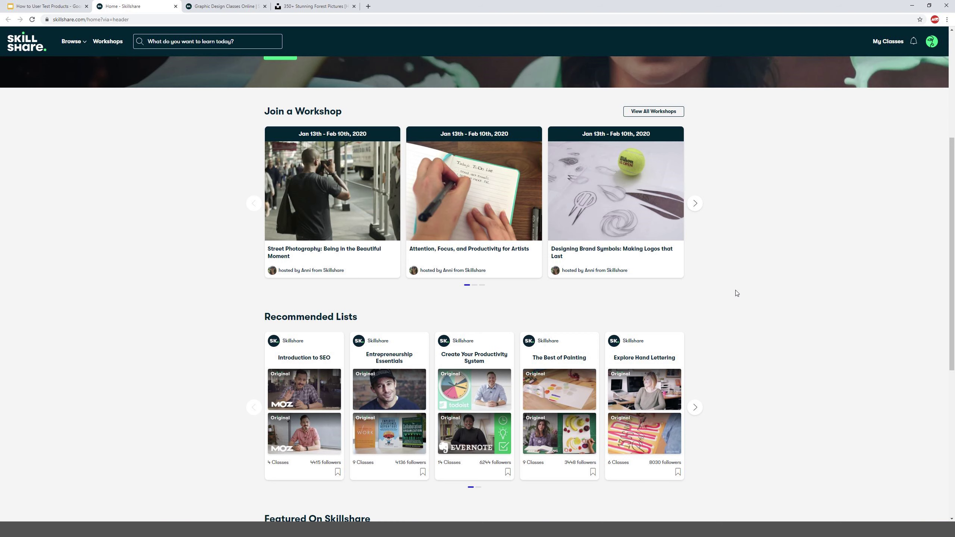
pyautogui.scroll(-2, 737, 290)
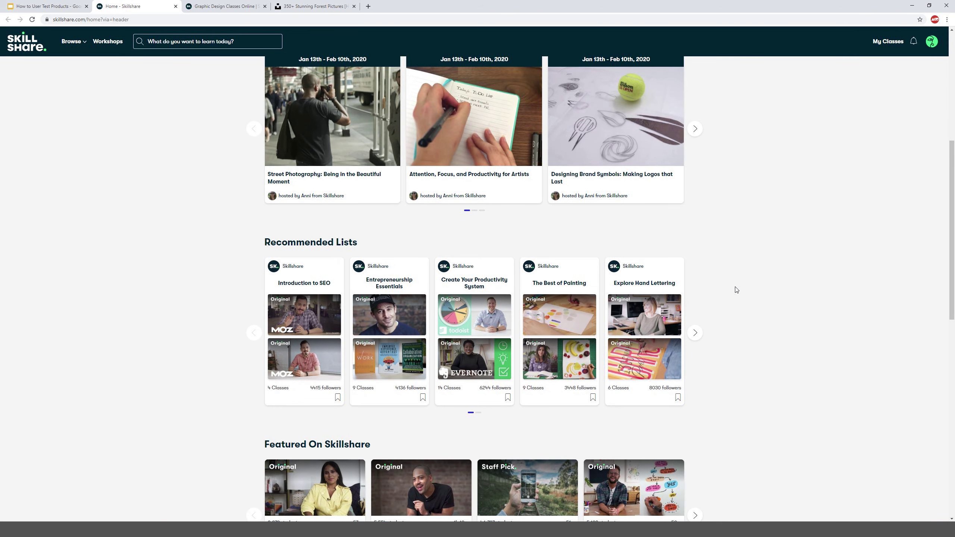
pyautogui.scroll(-3, 736, 290)
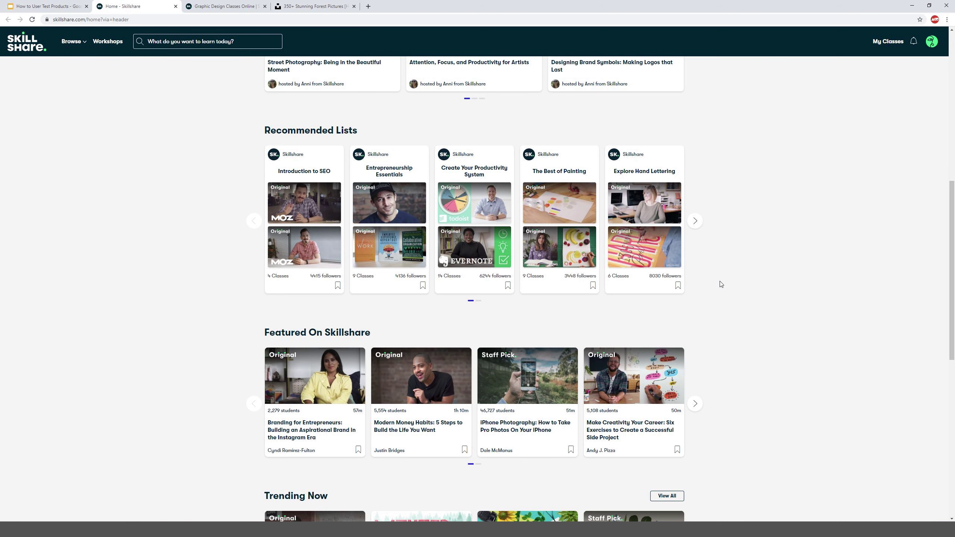
pyautogui.scroll(-2, 721, 284)
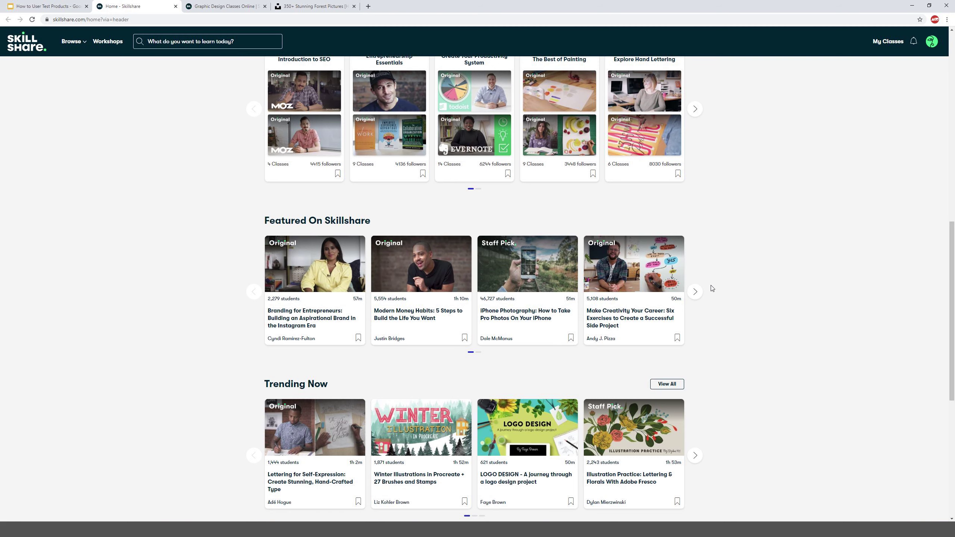
pyautogui.scroll(-2, 712, 288)
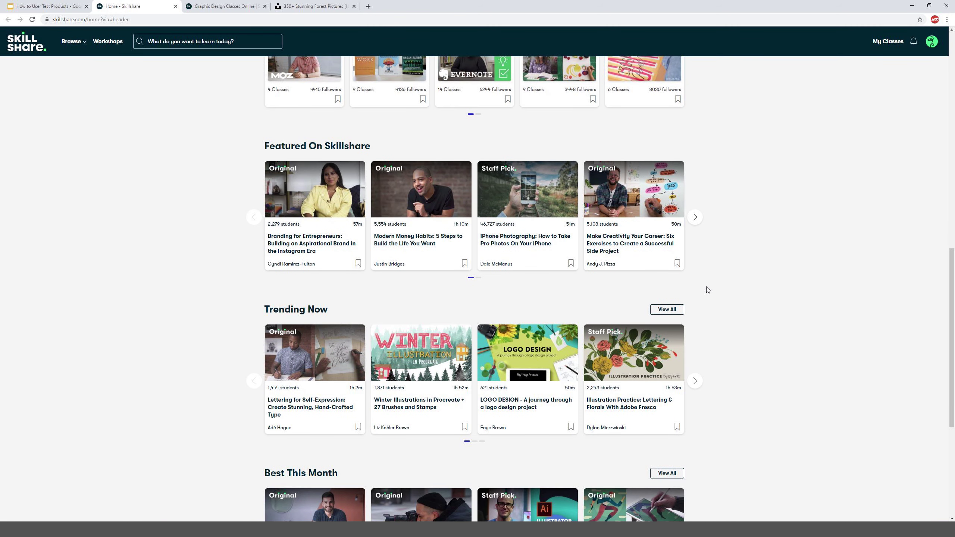
pyautogui.scroll(-3, 708, 290)
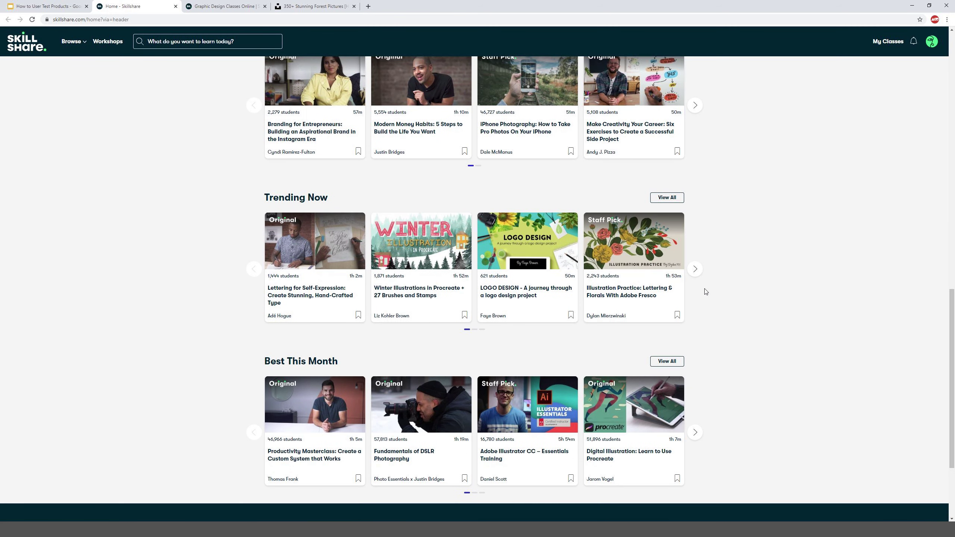
pyautogui.scroll(-1, 705, 292)
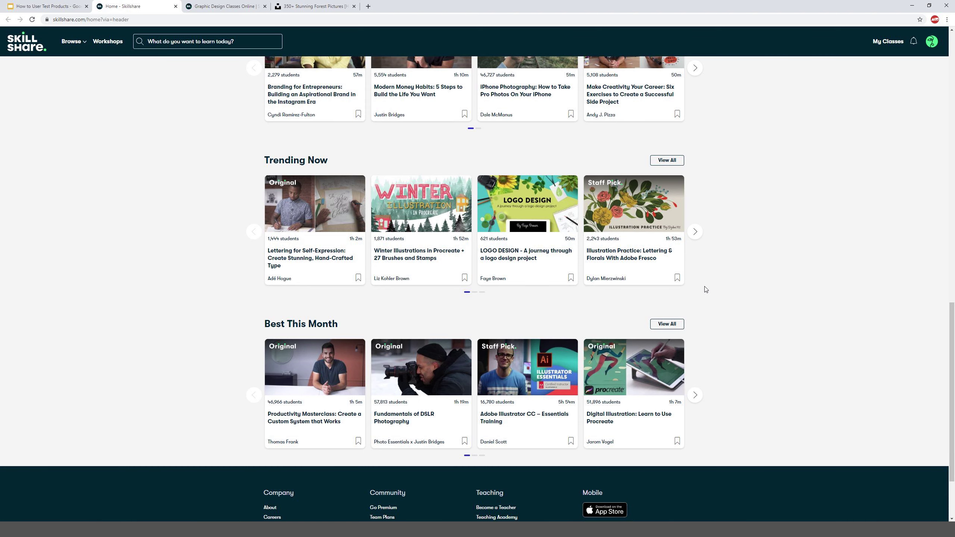
pyautogui.scroll(3, 706, 290)
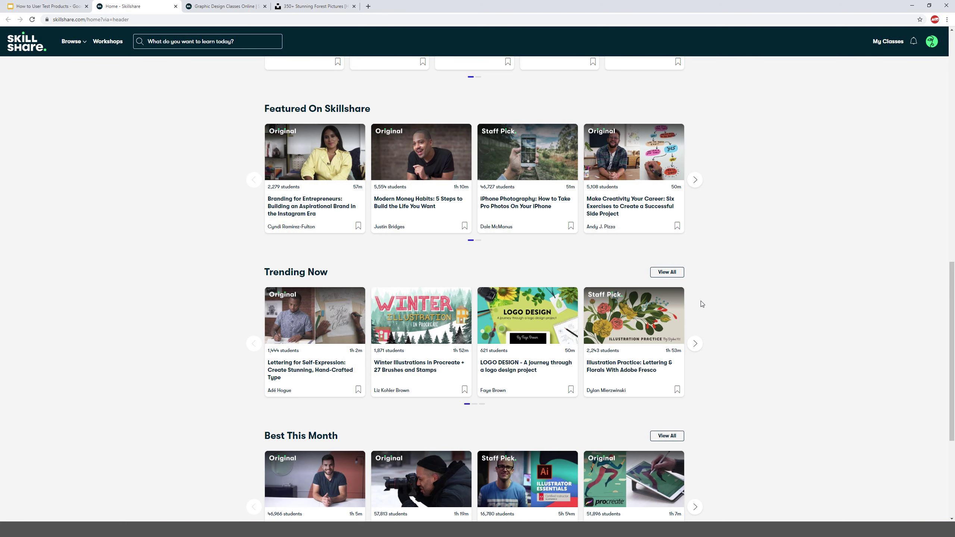
pyautogui.scroll(4, 702, 304)
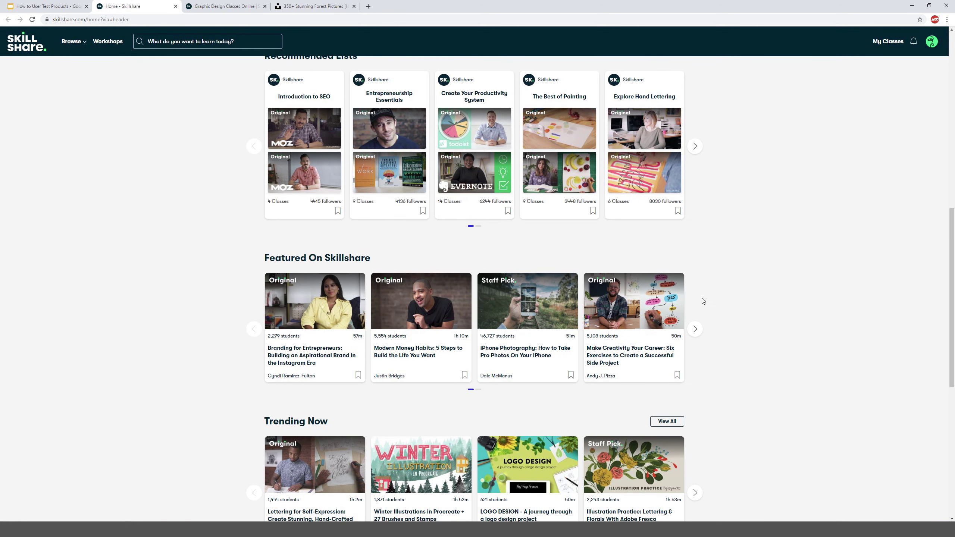
pyautogui.scroll(1, 704, 301)
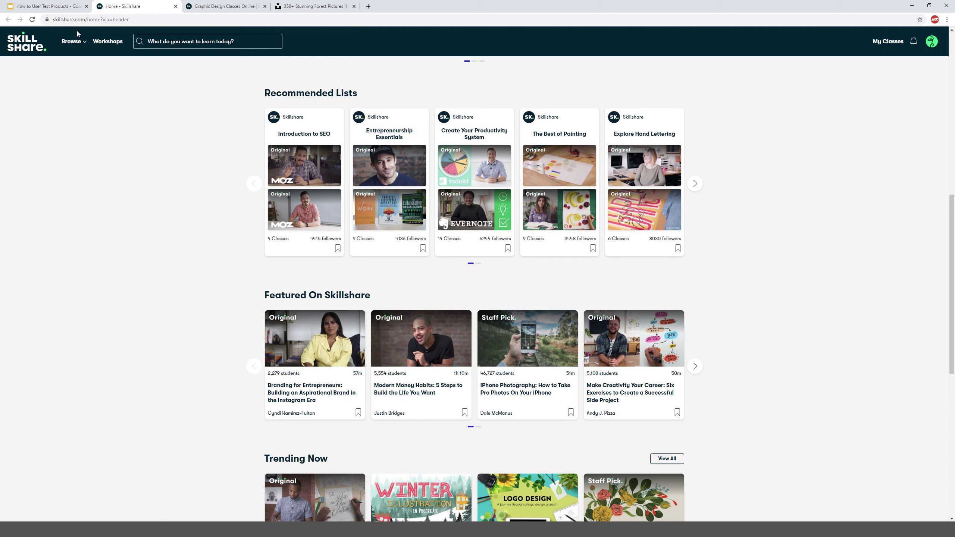
# Open the Graphic Design category from Browse, then the Logotype Masterclass class
pyautogui.moveTo(79, 46)
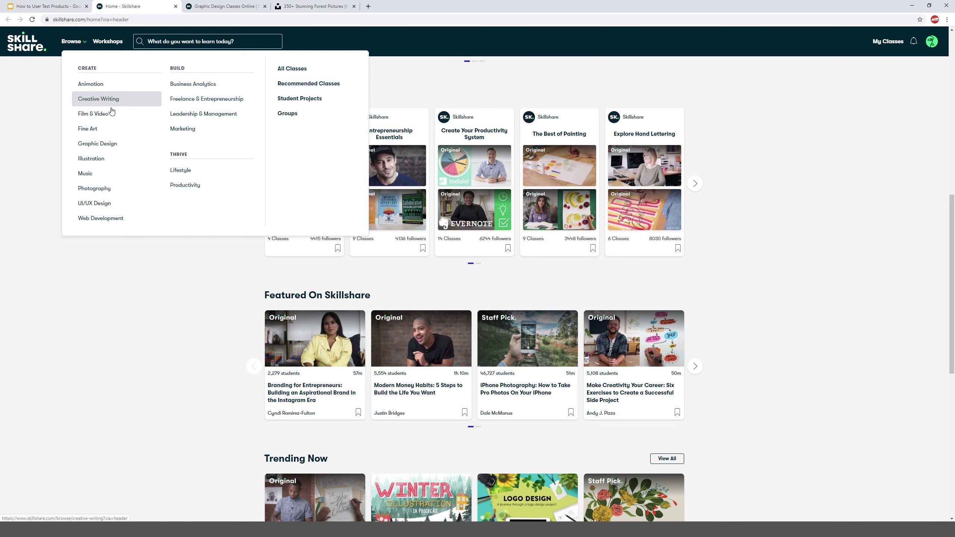
pyautogui.click(106, 149)
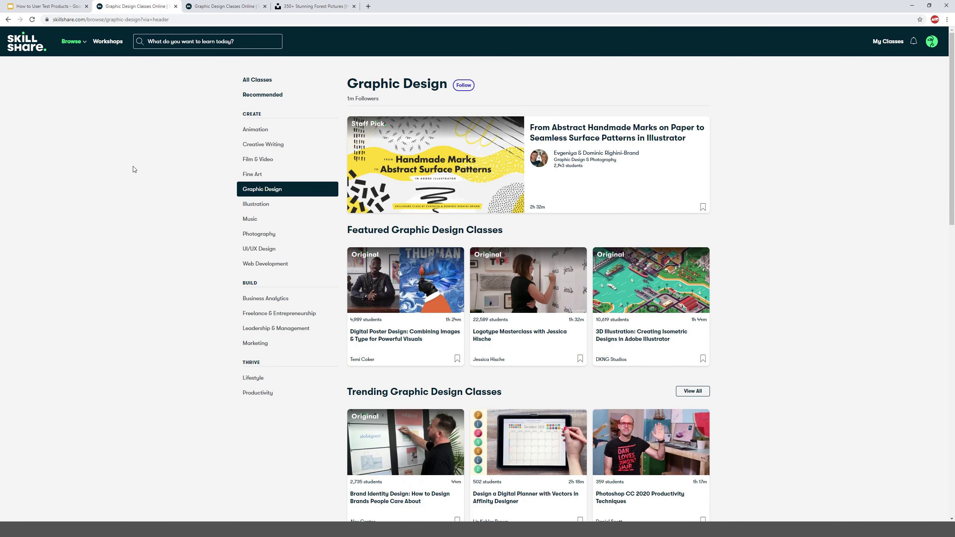
pyautogui.scroll(-1, 135, 170)
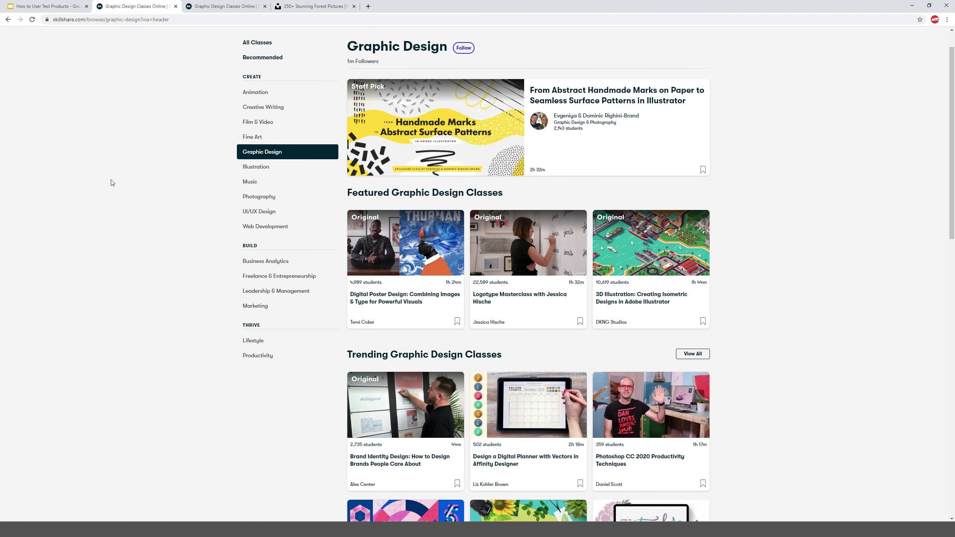
pyautogui.click(491, 303)
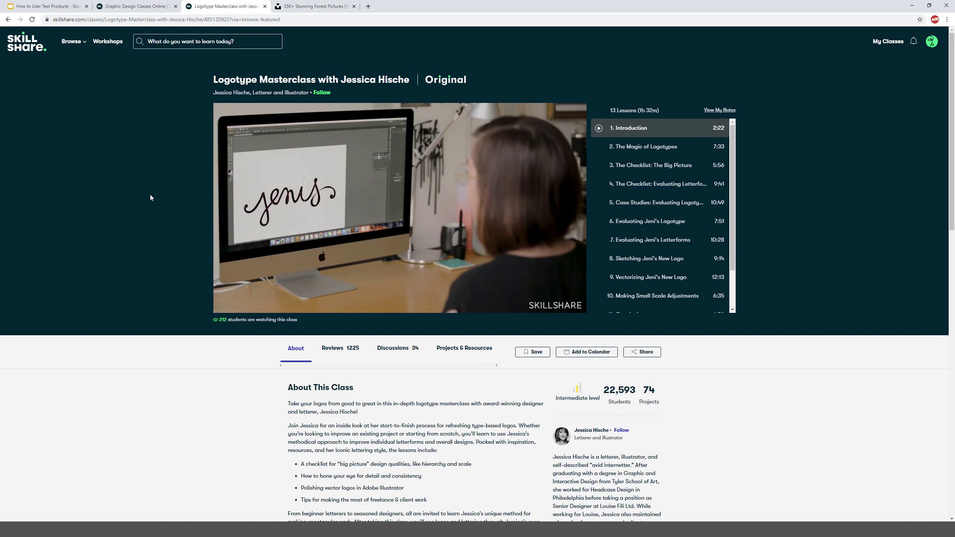
# Scroll through the Logotype Masterclass class projects and back to the top
pyautogui.scroll(-2, 150, 194)
pyautogui.scroll(-9, 150, 193)
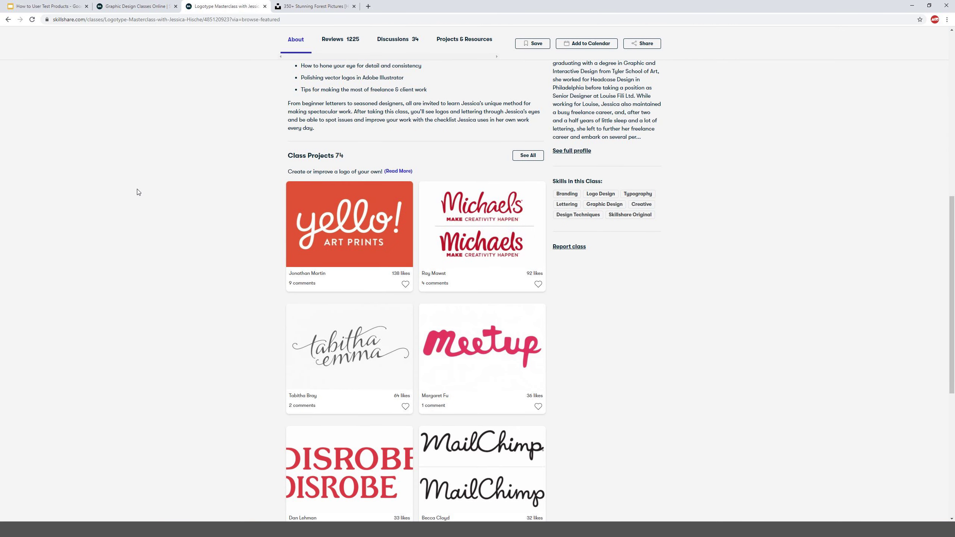
pyautogui.scroll(-3, 136, 189)
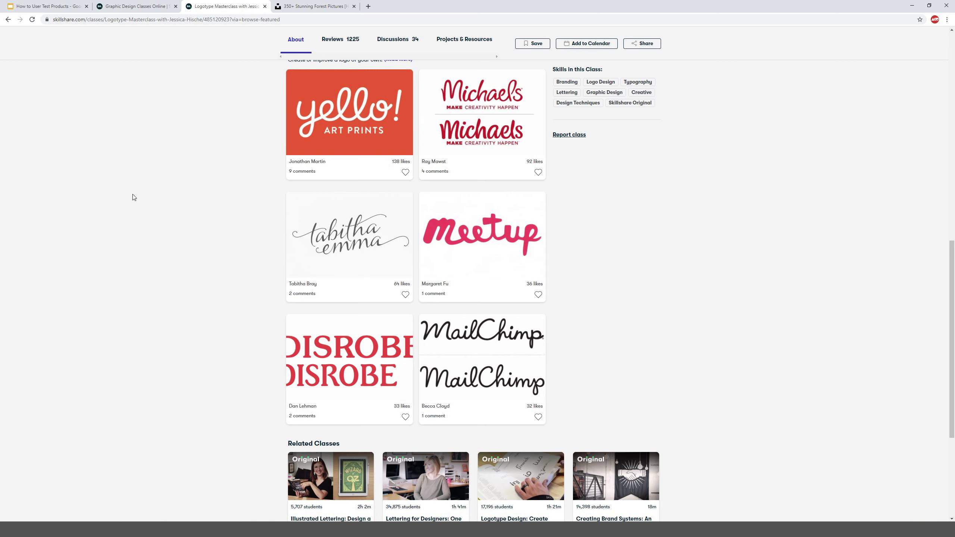
pyautogui.scroll(-5, 130, 204)
pyautogui.scroll(15, 129, 204)
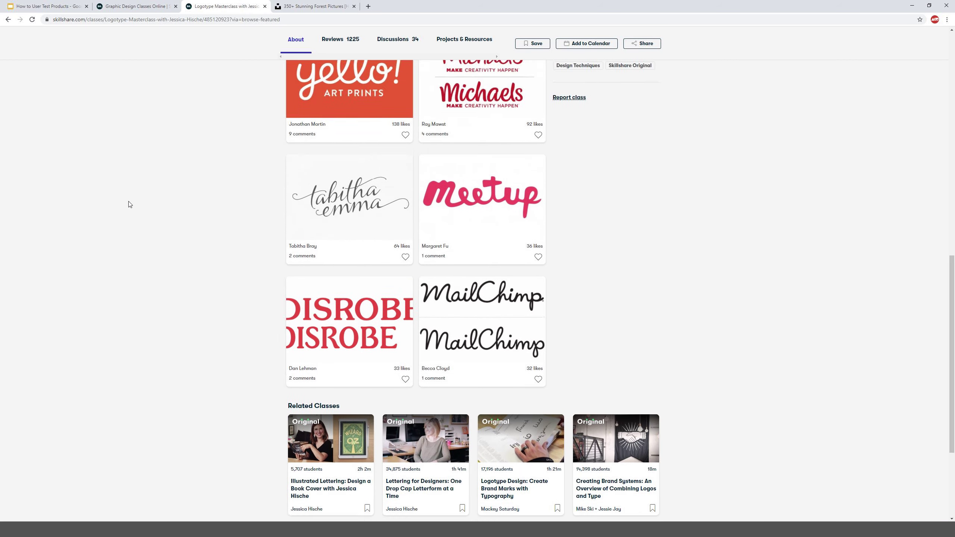
pyautogui.scroll(2, 129, 204)
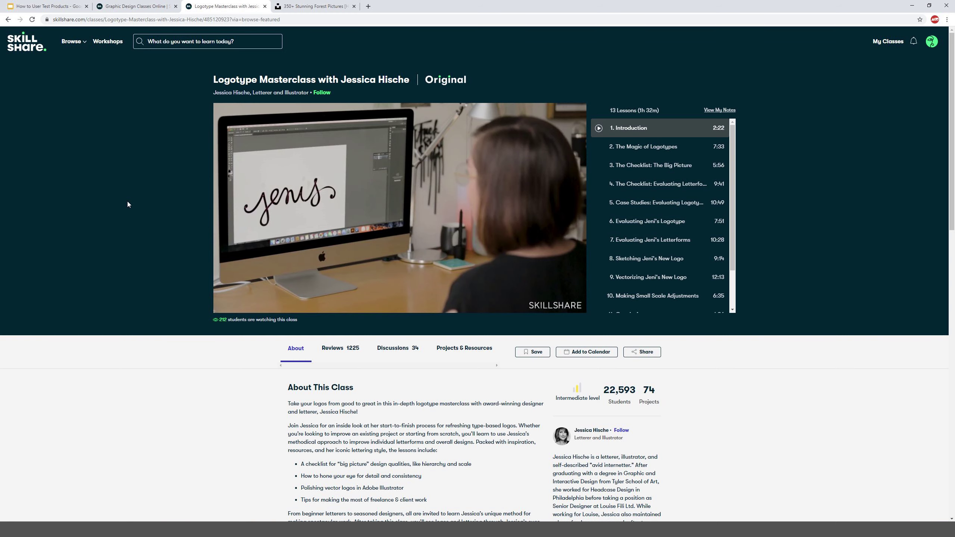
# Return to the Graphic Design Classes tab and scroll through its trending classes
pyautogui.click(128, 6)
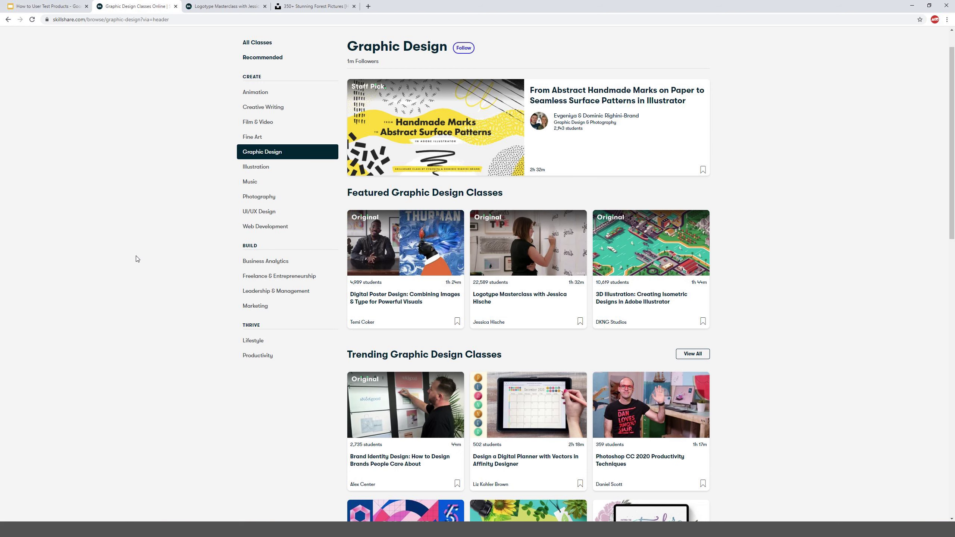
pyautogui.scroll(-2, 137, 259)
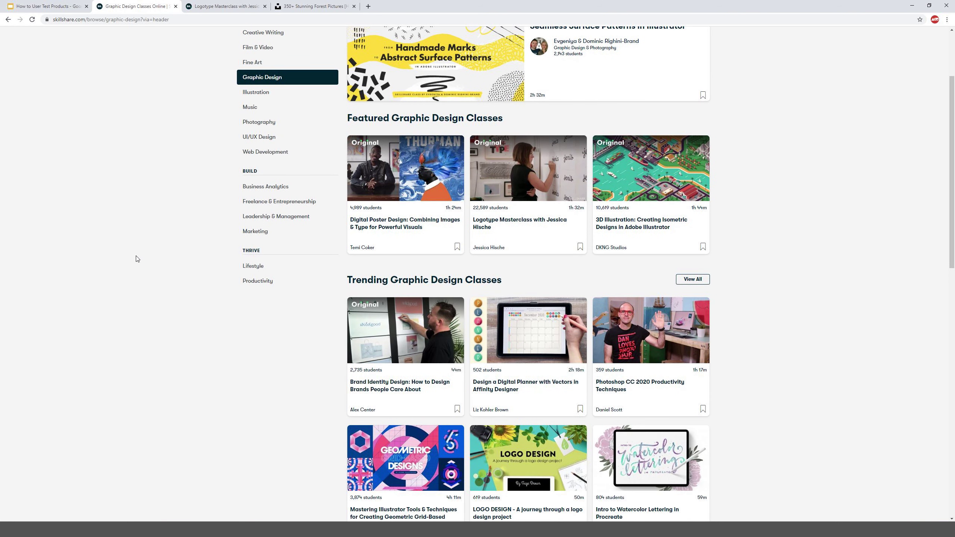
pyautogui.scroll(-1, 136, 259)
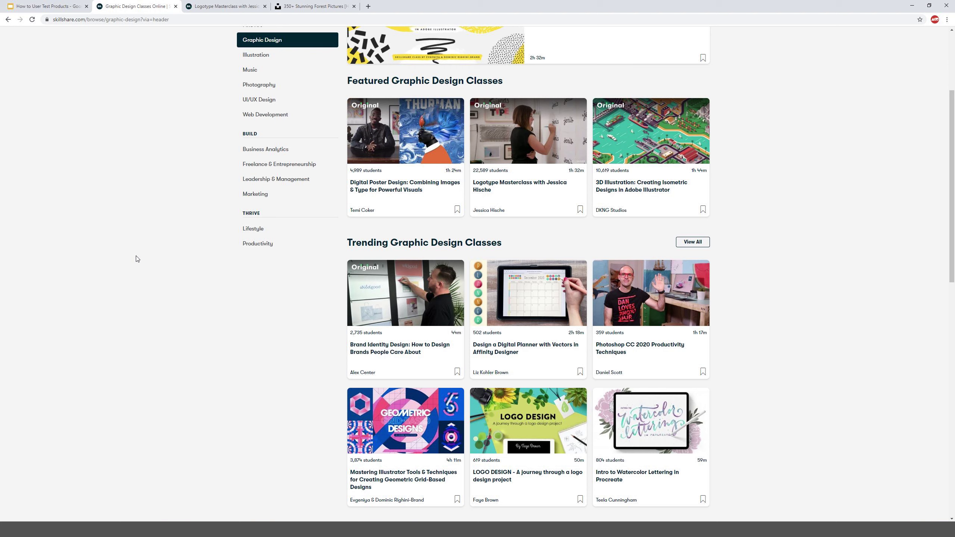
pyautogui.scroll(-1, 136, 258)
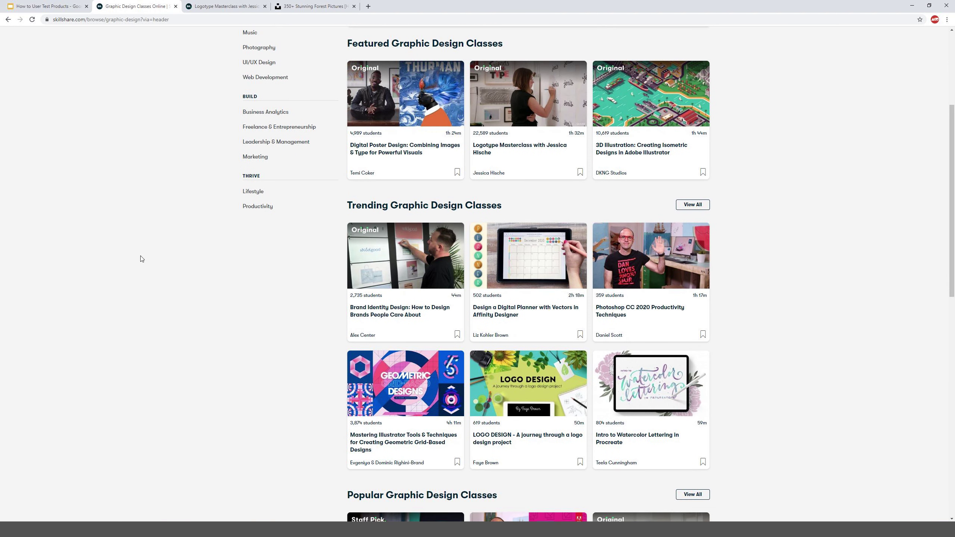
pyautogui.scroll(-3, 139, 258)
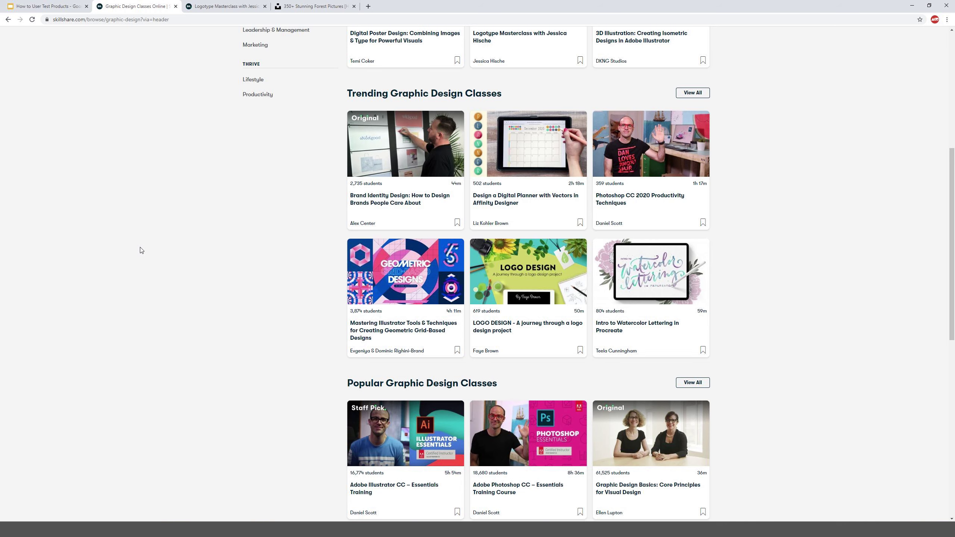
pyautogui.scroll(3, 141, 251)
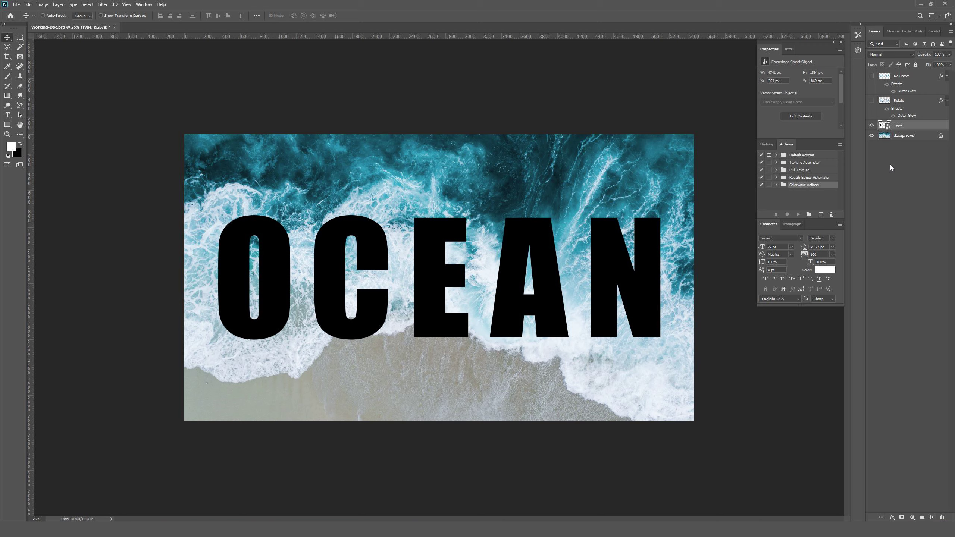
# Load the Type layer's OCEAN letters as a selection, hide the text, and select the Background
pyautogui.press('ctrl')
pyautogui.keyDown('ctrl'); pyautogui.click(884, 128); pyautogui.keyUp('ctrl')
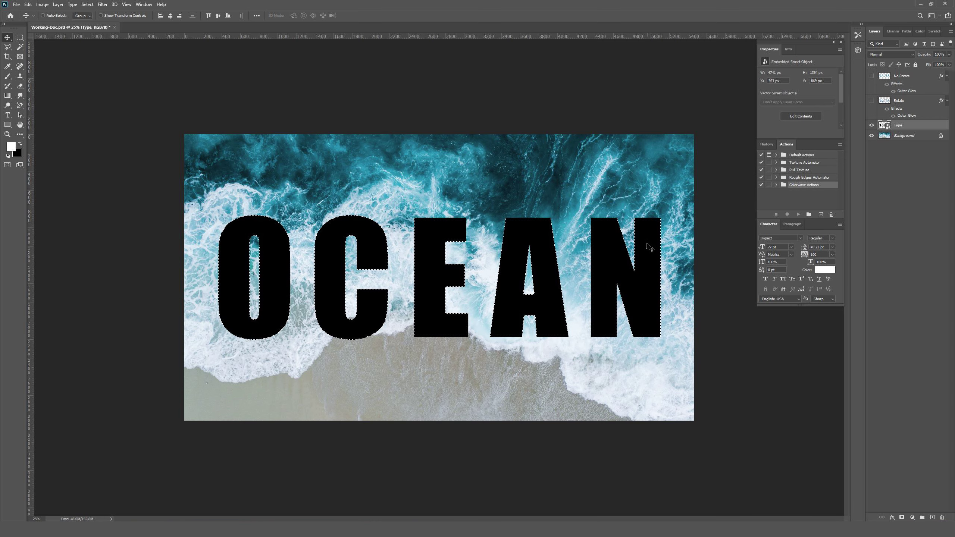
pyautogui.click(872, 125)
pyautogui.click(880, 138)
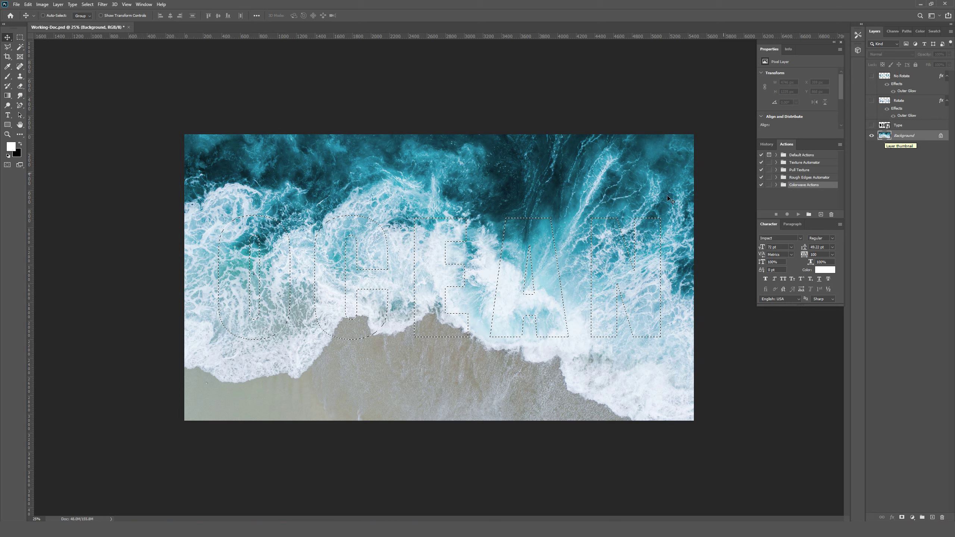
# Copy the OCEAN-shaped selection to Layer 1 and hide Background briefly to check it
pyautogui.press('ctrl')
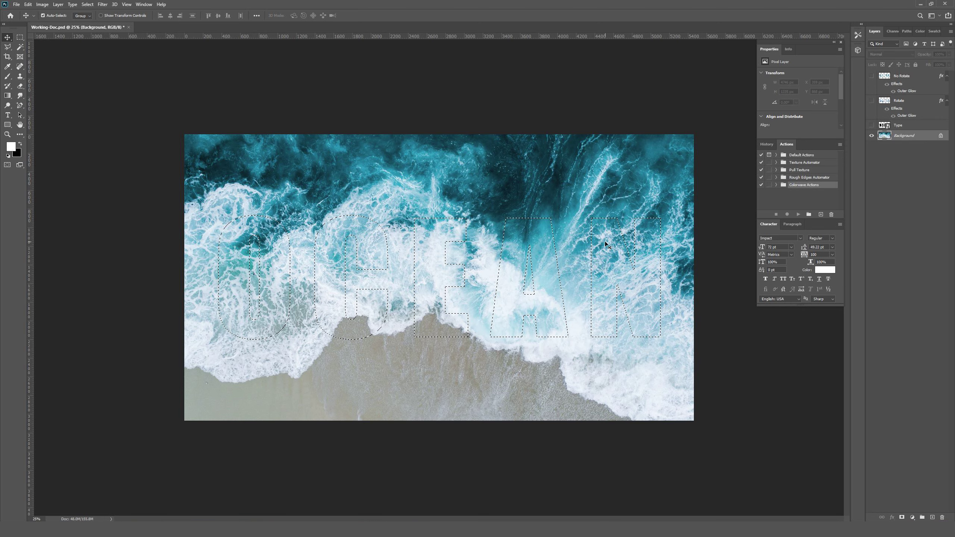
pyautogui.hotkey('ctrl', 'j')
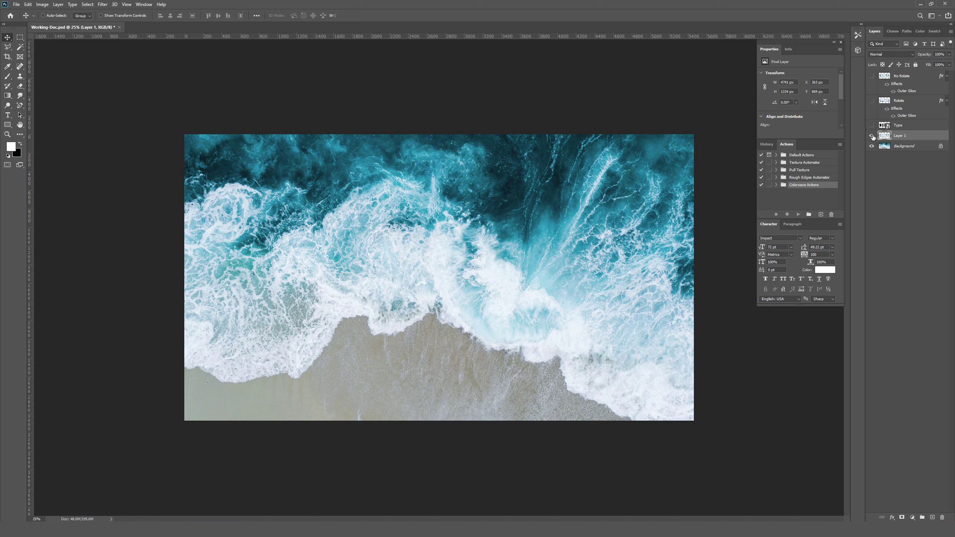
pyautogui.click(886, 149)
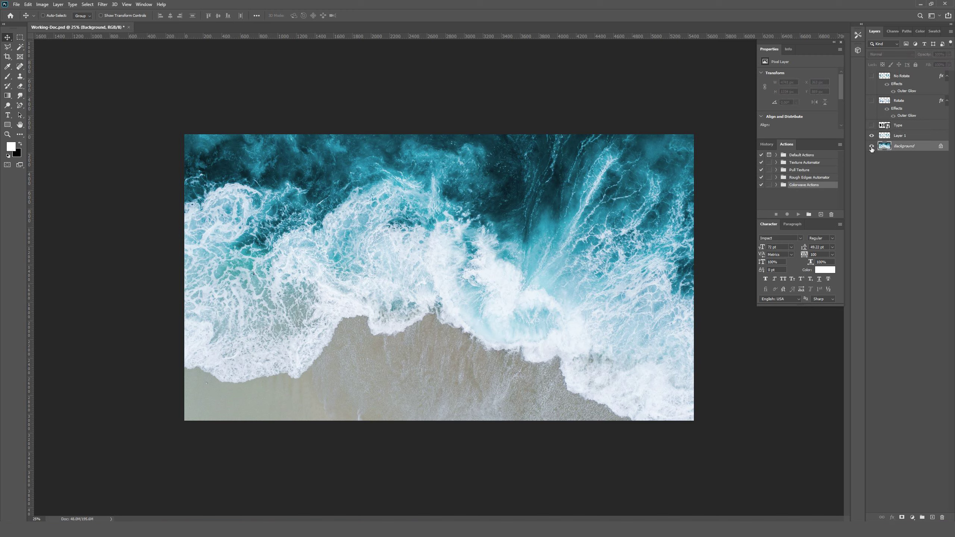
pyautogui.click(872, 149)
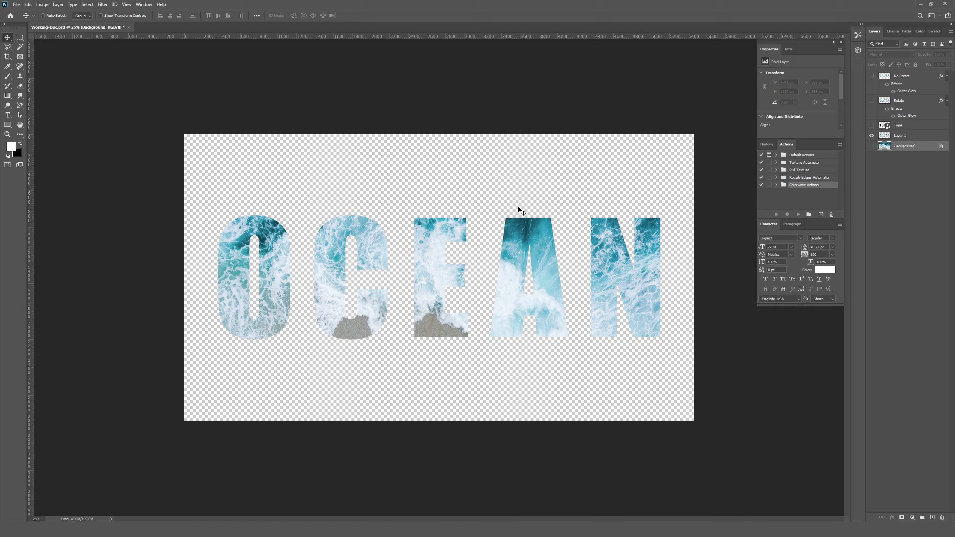
pyautogui.click(874, 145)
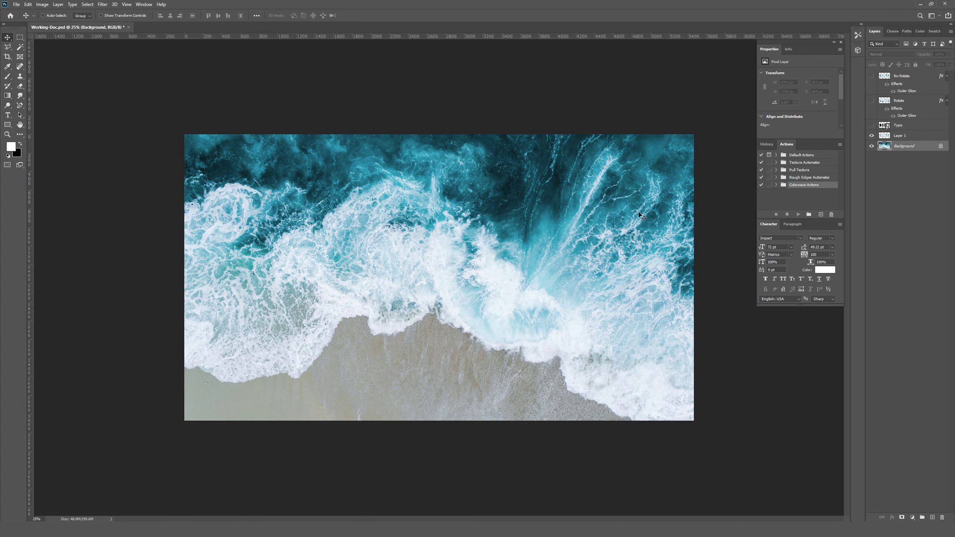
# Hide Layer 1, preview No Rotate, then show the Rotate layer's OCEAN letters
pyautogui.click(873, 136)
pyautogui.click(872, 76)
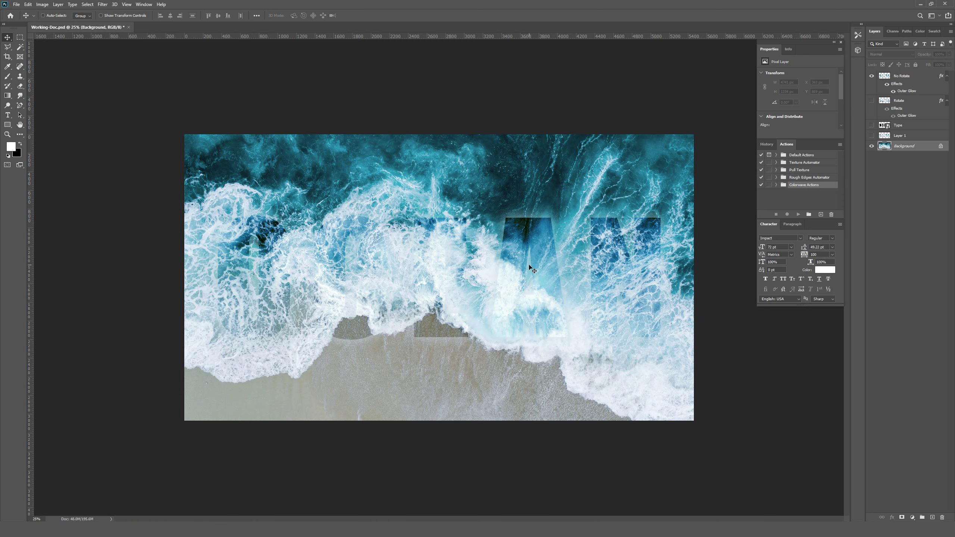
pyautogui.click(872, 76)
pyautogui.click(872, 101)
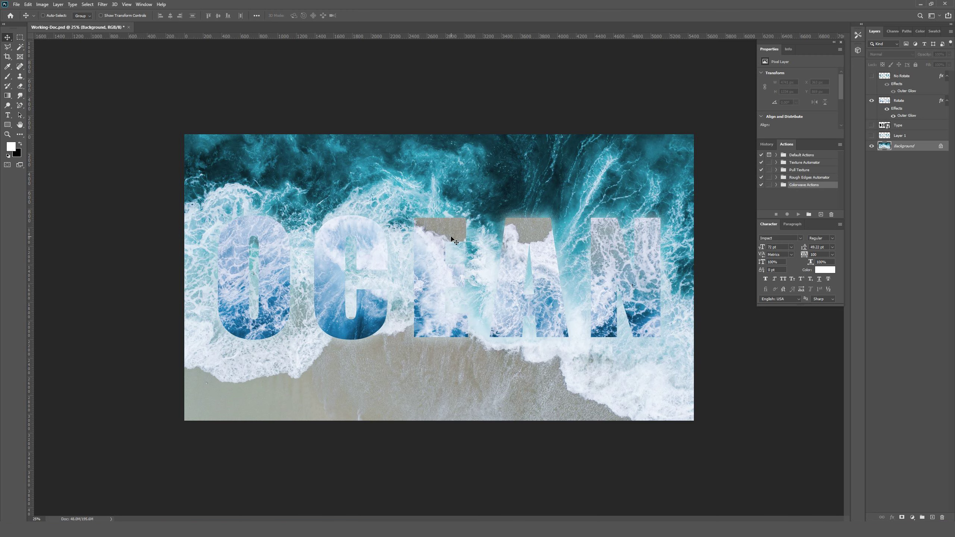
# Hide the Rotate layer and duplicate the Background photo as a visible Background copy
pyautogui.click(872, 101)
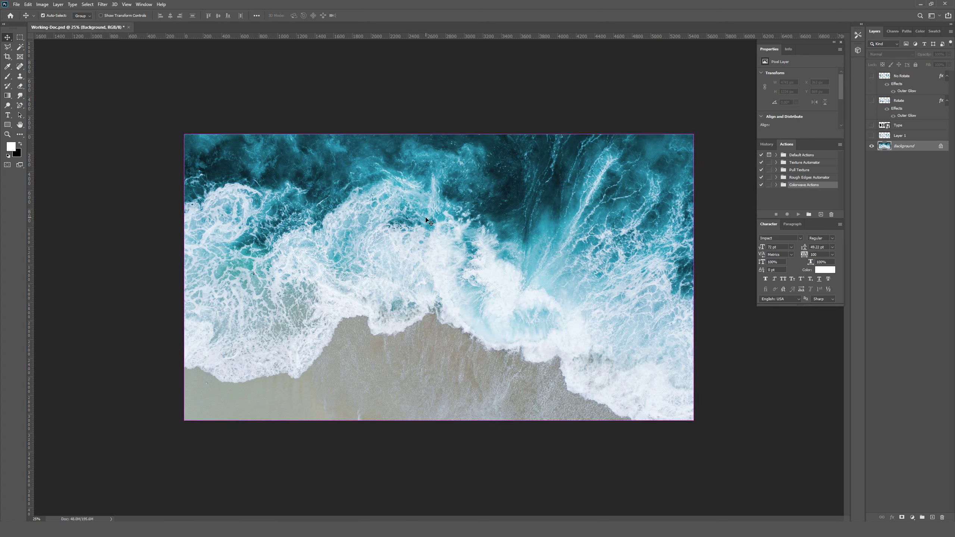
pyautogui.hotkey('ctrl', 'j')
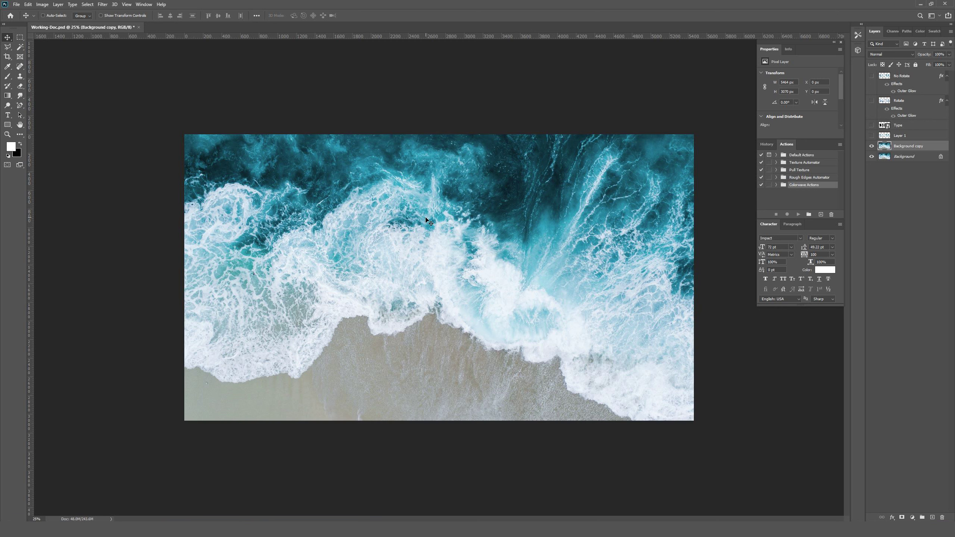
pyautogui.click(872, 146)
pyautogui.click(871, 156)
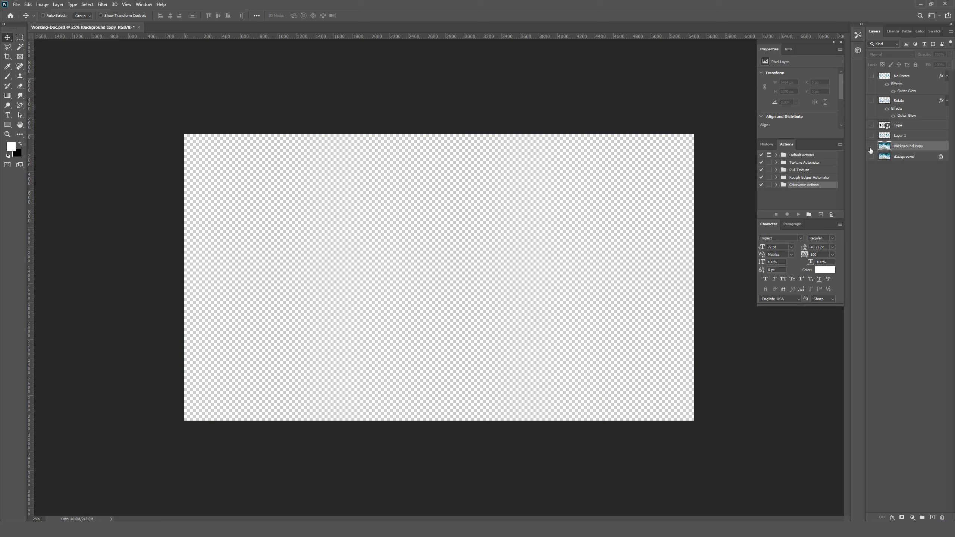
pyautogui.click(872, 146)
pyautogui.click(872, 146)
pyautogui.click(872, 146)
pyautogui.click(872, 145)
pyautogui.click(872, 146)
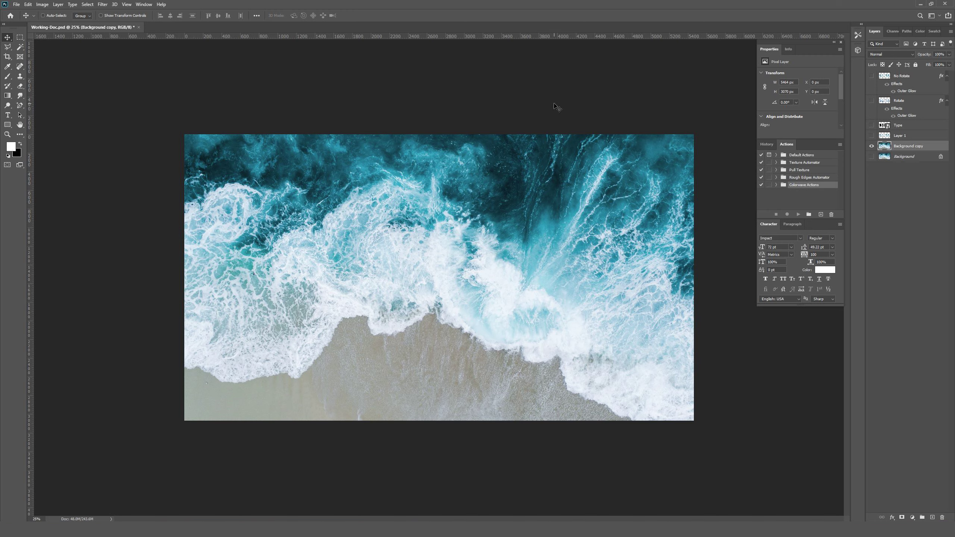
# Rotate the Background copy 180° so the sand sits along the top, showing the original Background
pyautogui.hotkey('ctrl', 't')
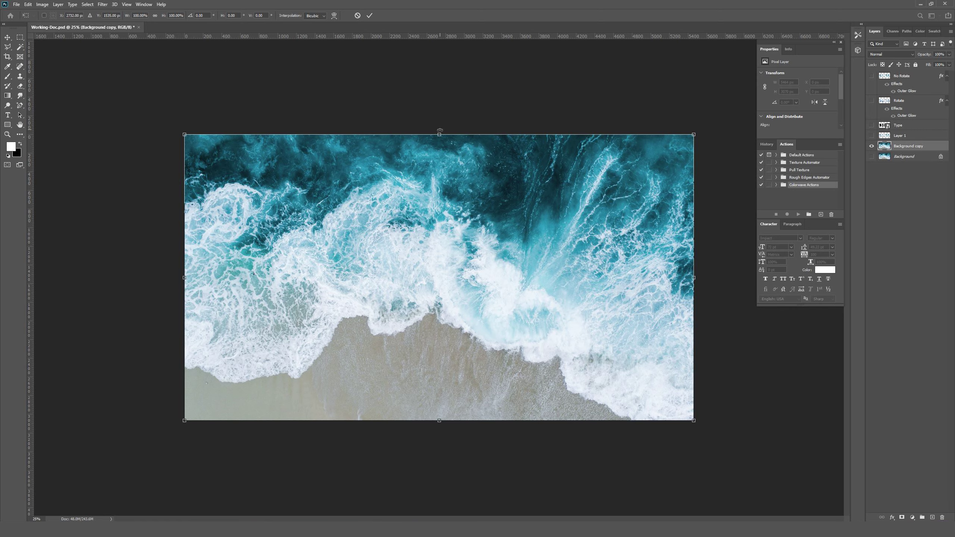
pyautogui.moveTo(440, 130); pyautogui.dragTo(438, 420)
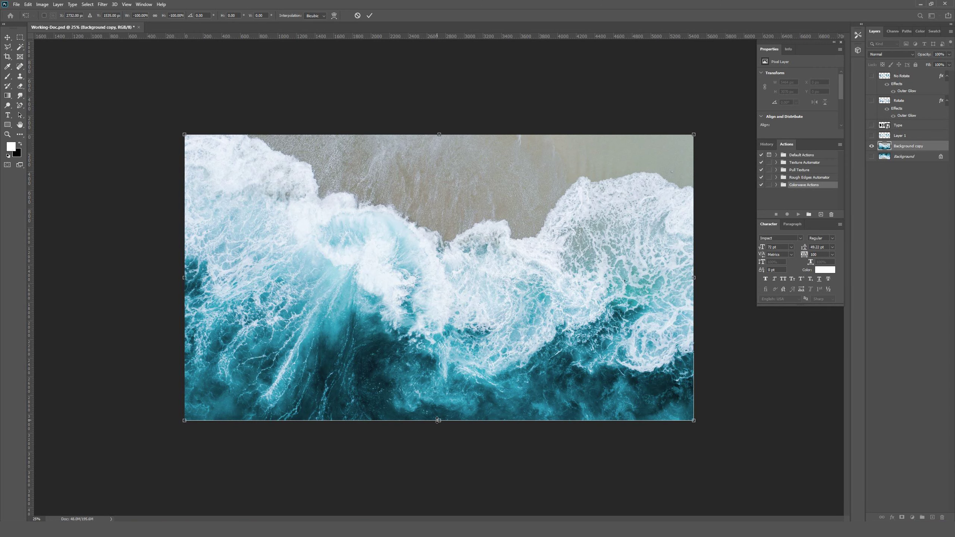
pyautogui.press('Return')
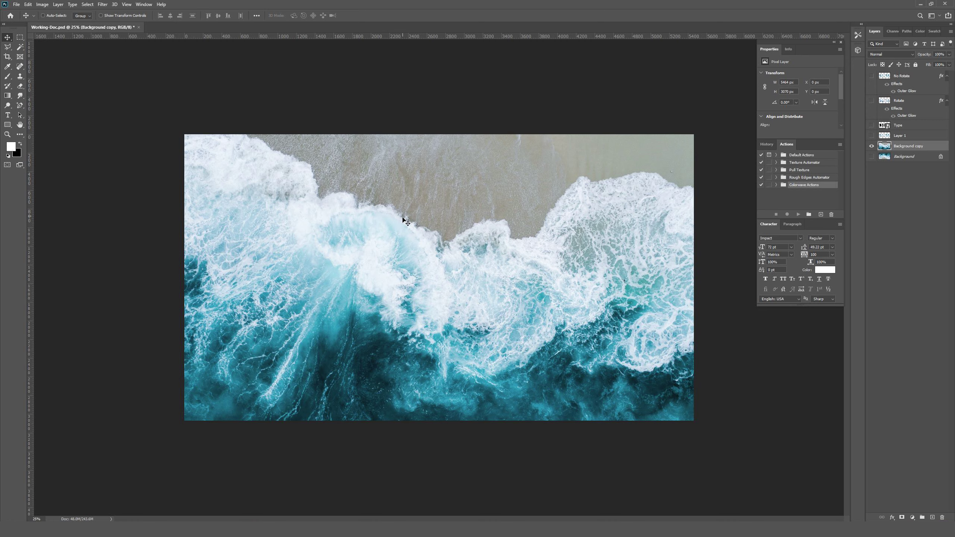
pyautogui.click(28, 4)
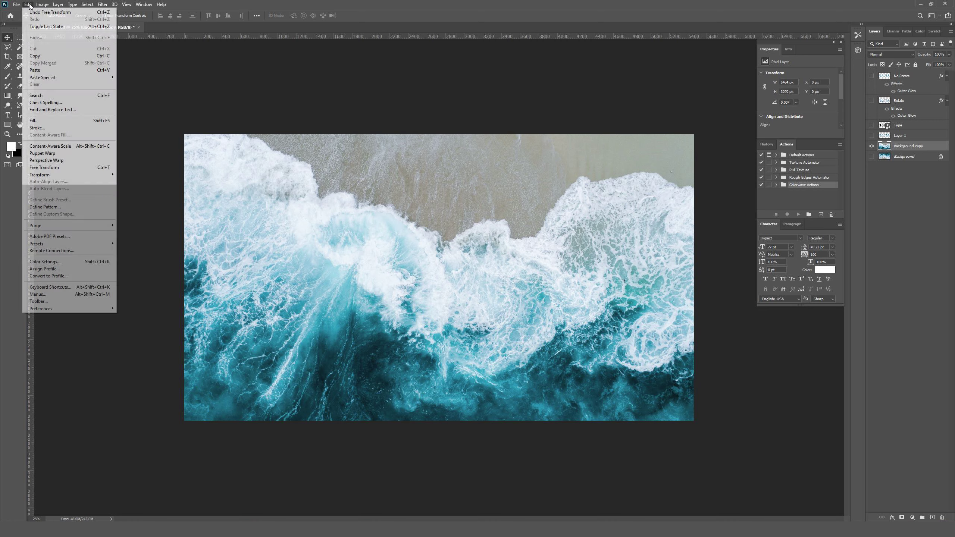
pyautogui.moveTo(79, 174)
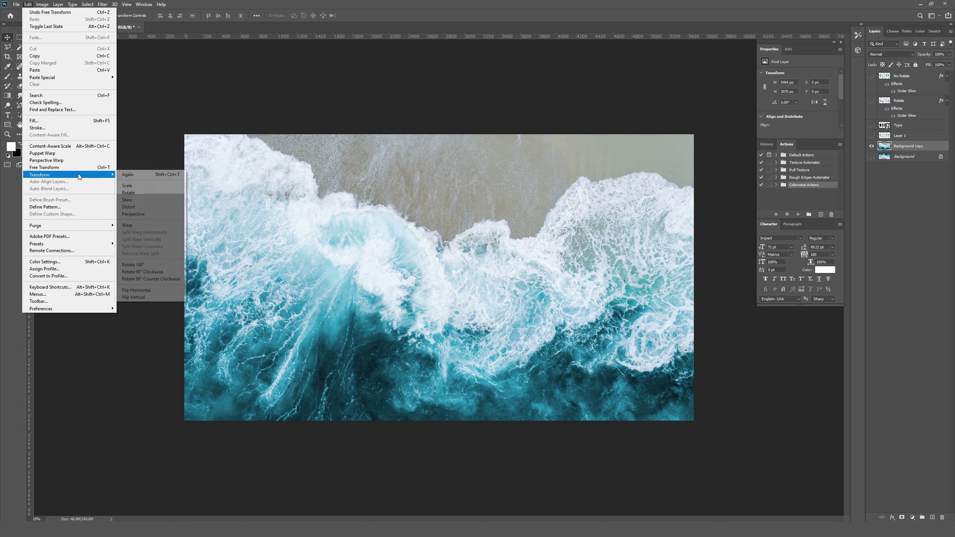
pyautogui.click(166, 263)
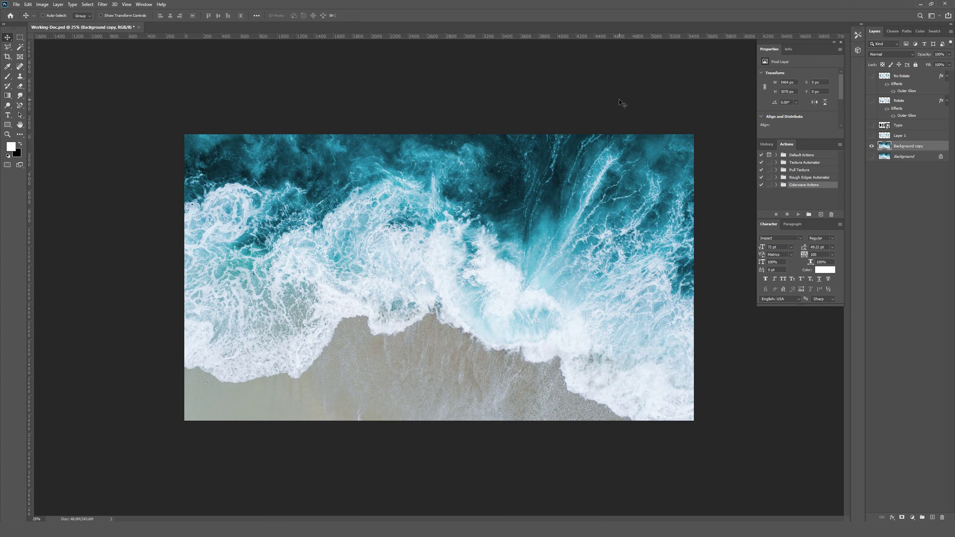
pyautogui.hotkey('ctrl', 'z')
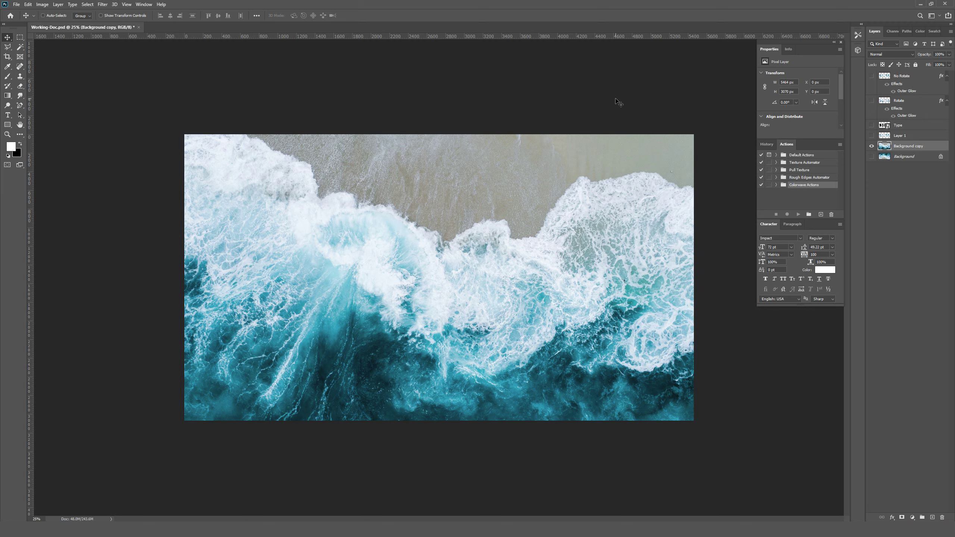
pyautogui.click(871, 157)
# Load the Type layer's OCEAN letters as a selection and copy them from the wave copy into Layer 2
pyautogui.click(872, 147)
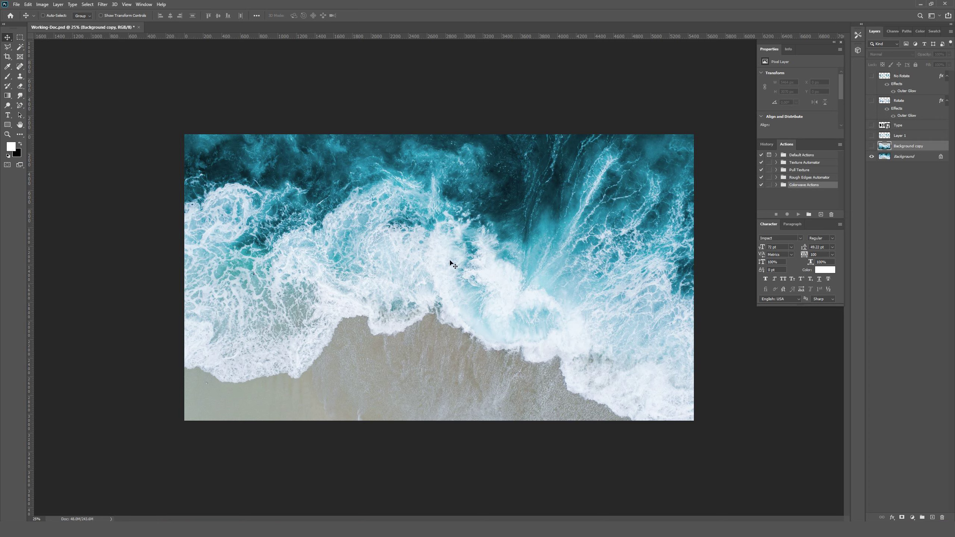
pyautogui.click(872, 146)
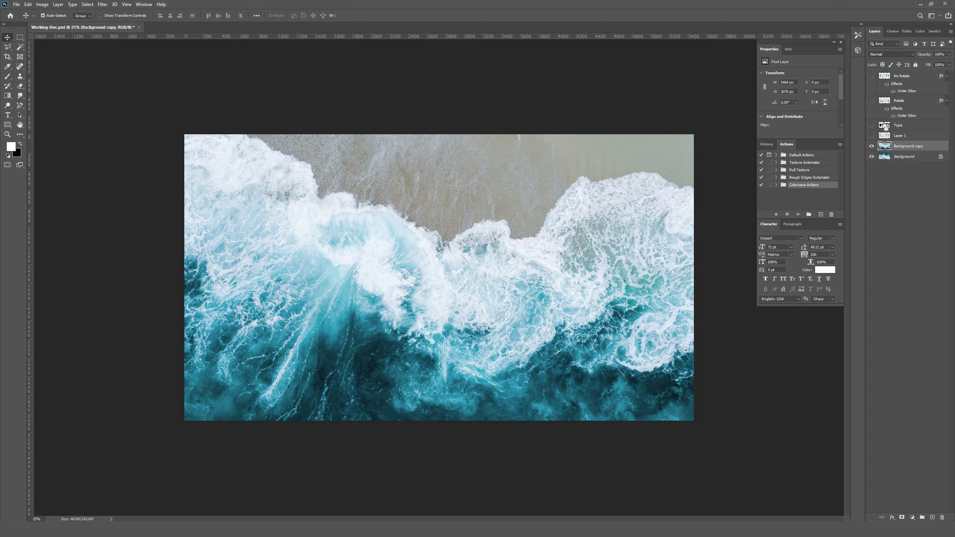
pyautogui.keyDown('ctrl'); pyautogui.click(885, 126); pyautogui.keyUp('ctrl')
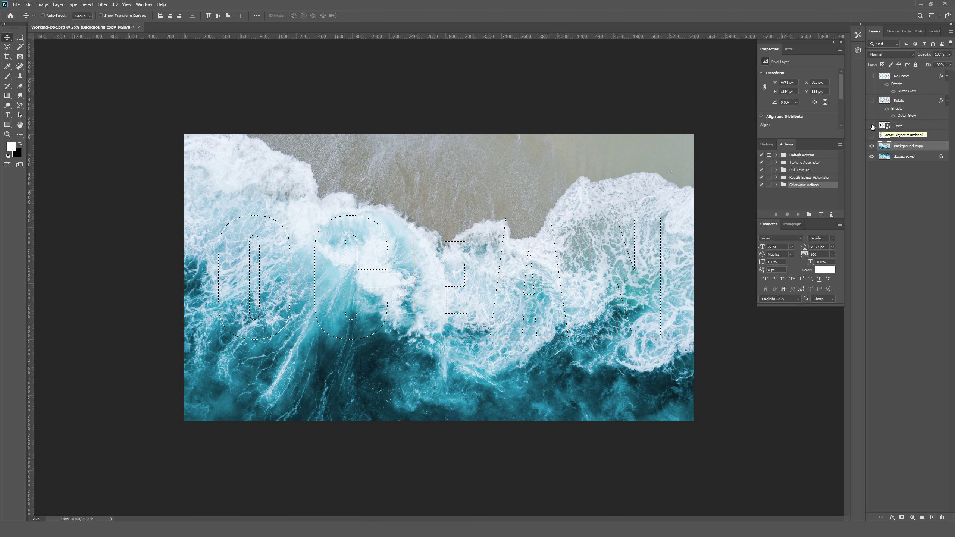
pyautogui.click(872, 126)
pyautogui.click(872, 126)
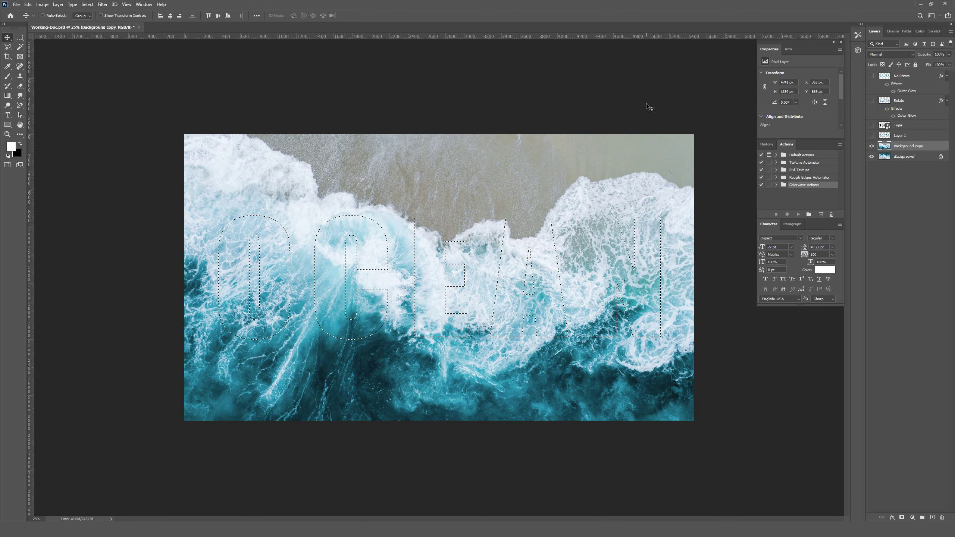
pyautogui.hotkey('ctrl', 'j')
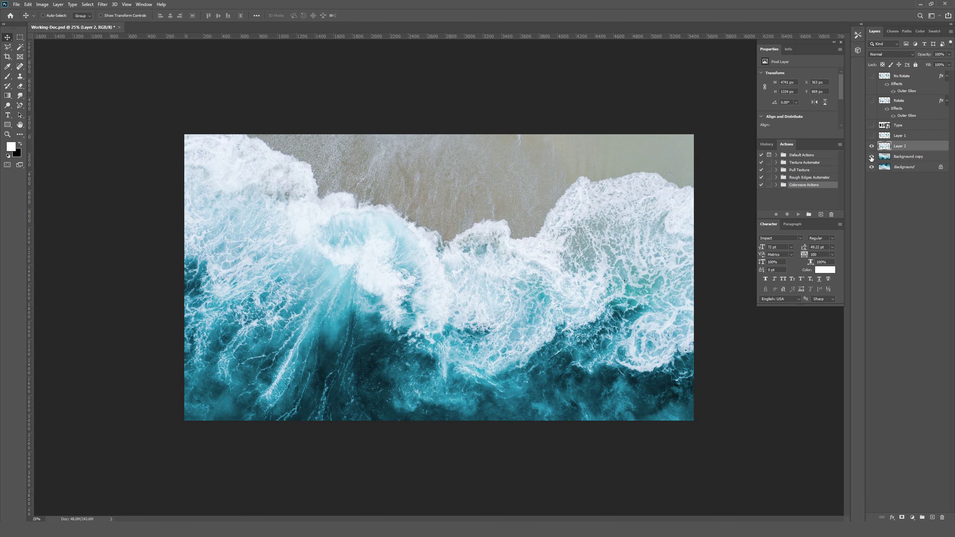
pyautogui.click(872, 157)
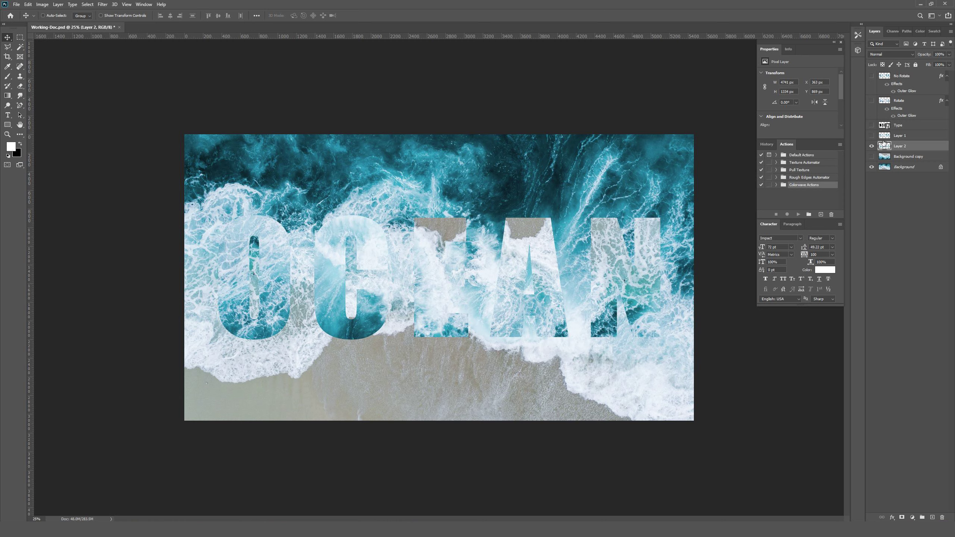
# Toggle the Rotate layer's letters on and off to compare them with Layer 2
pyautogui.click(872, 100)
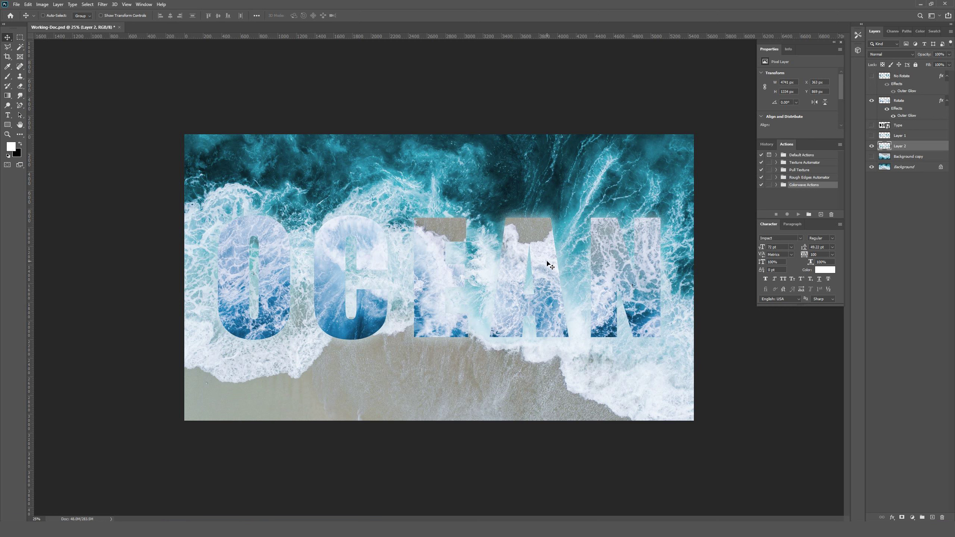
pyautogui.click(872, 100)
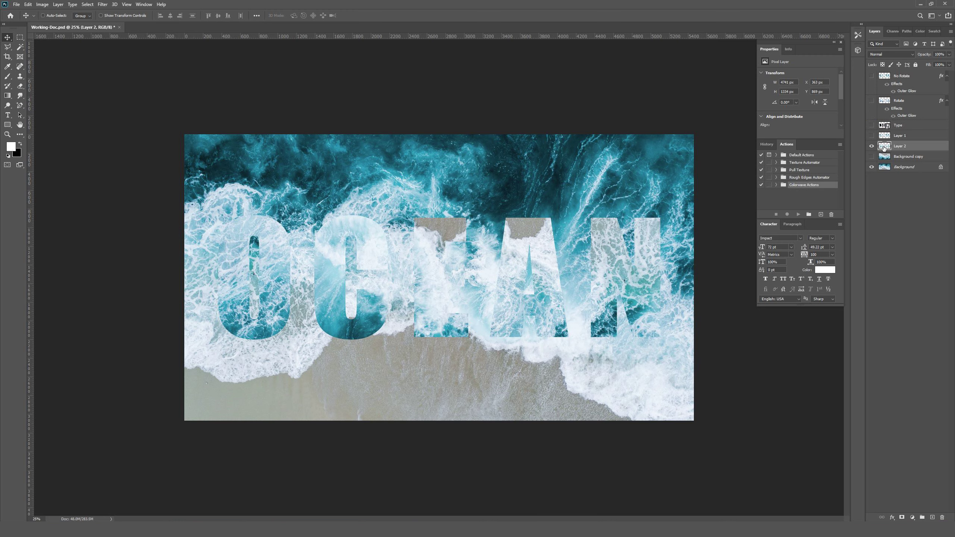
pyautogui.click(871, 146)
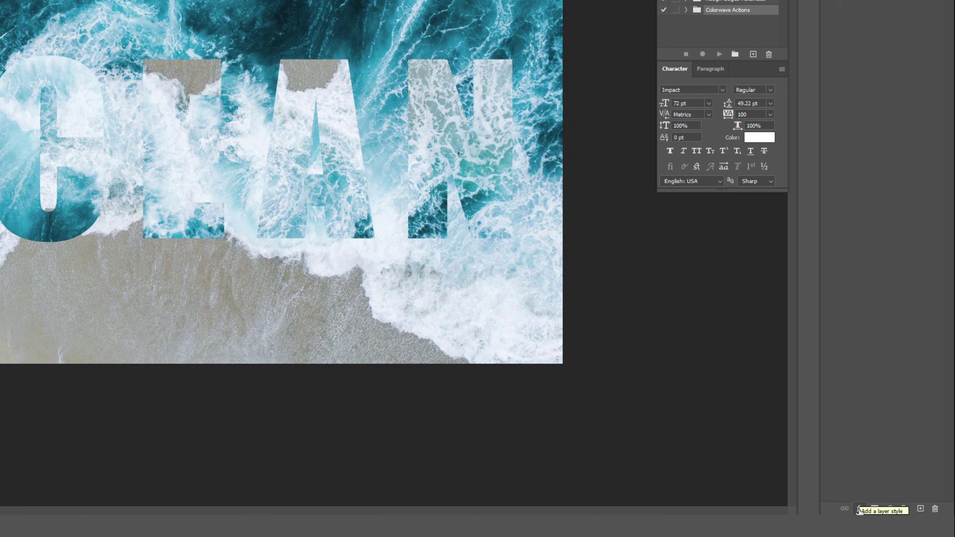
# Add an Outer Glow layer style to Layer 2's OCEAN letters
pyautogui.click(860, 509)
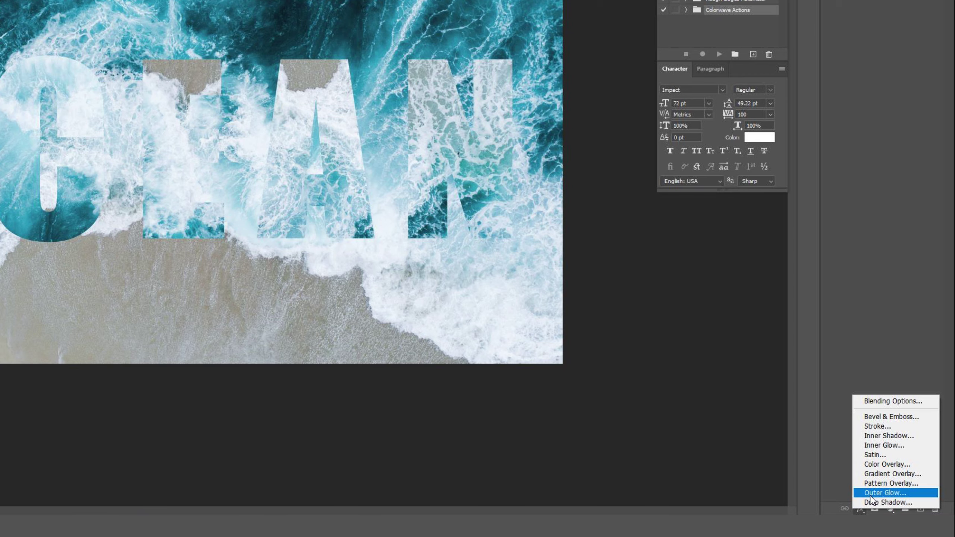
pyautogui.click(872, 495)
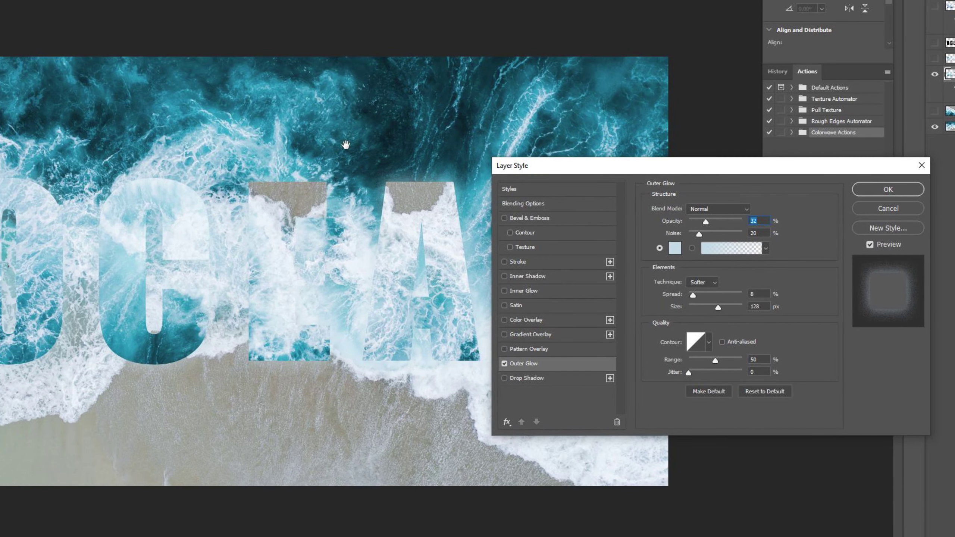
pyautogui.keyDown('ctrl'); pyautogui.click(346, 140); pyautogui.keyUp('ctrl')
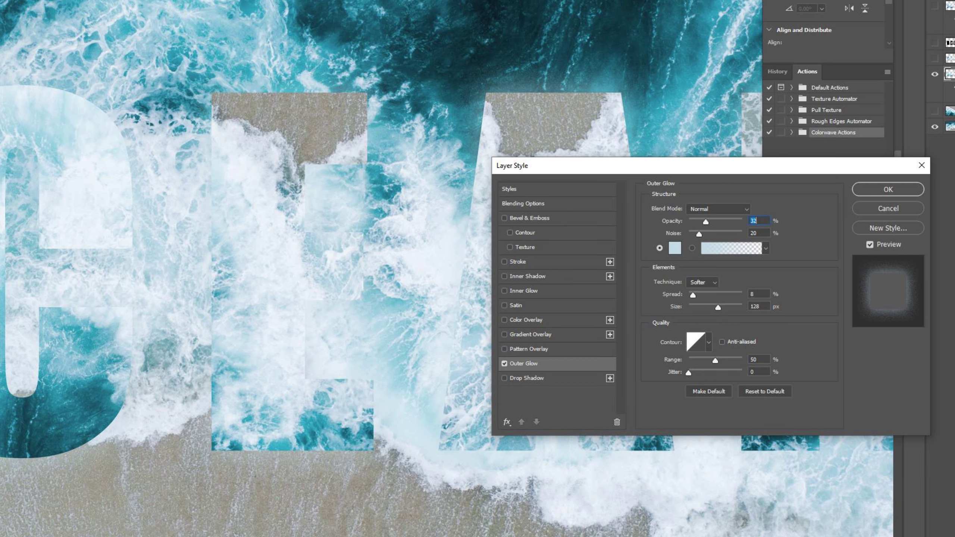
pyautogui.moveTo(633, 164); pyautogui.dragTo(634, 240)
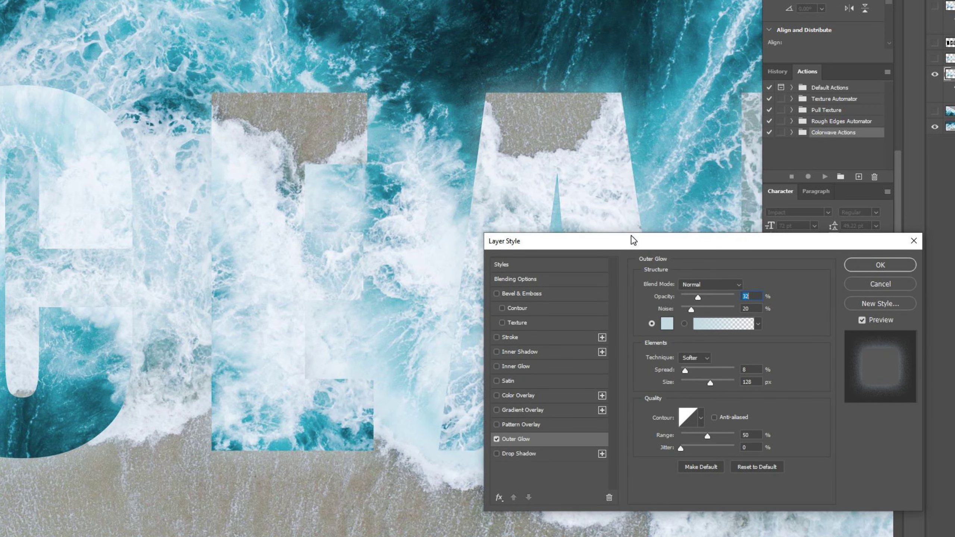
# Set the glow colour to pale blue e7f2f7 and the glow opacity to 100%
pyautogui.click(666, 326)
pyautogui.click(664, 344)
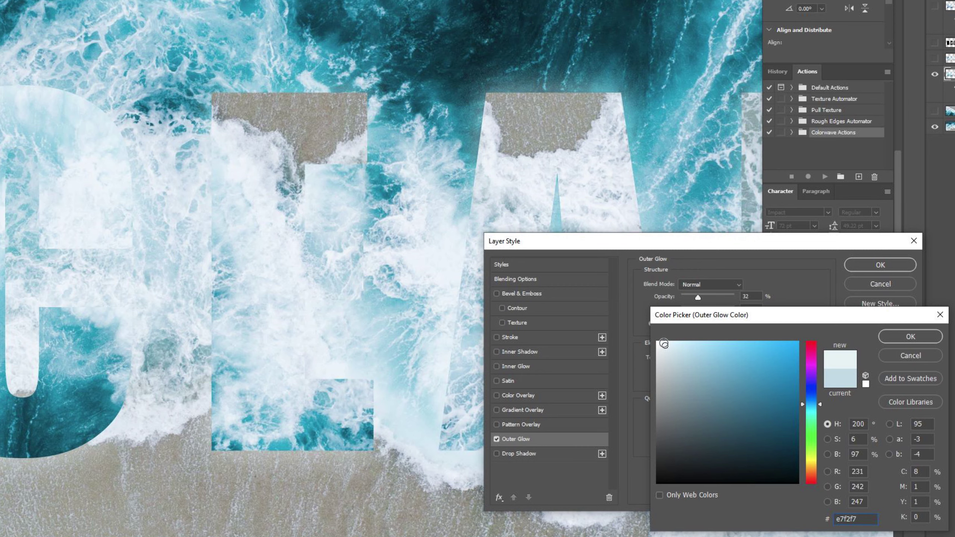
pyautogui.click(910, 337)
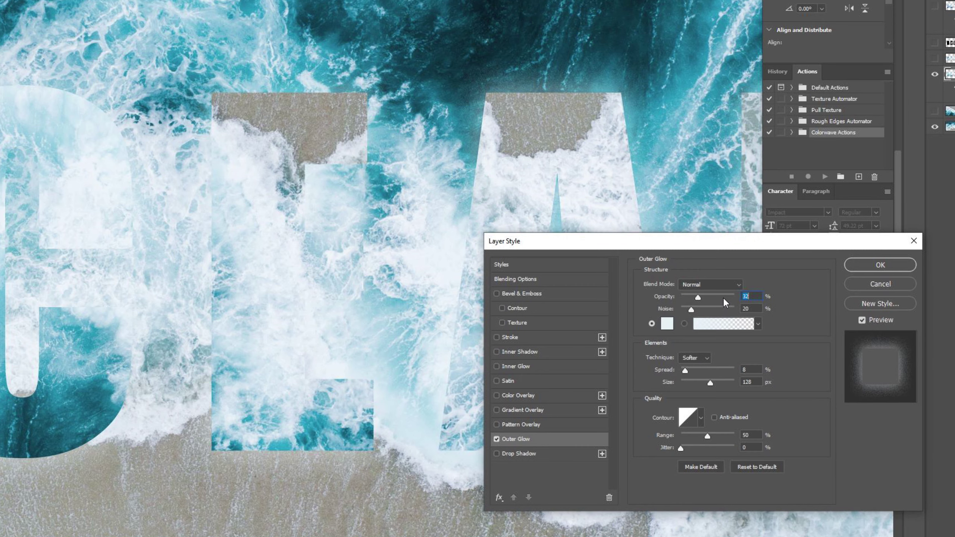
pyautogui.moveTo(698, 298); pyautogui.dragTo(717, 297)
pyautogui.write('100')
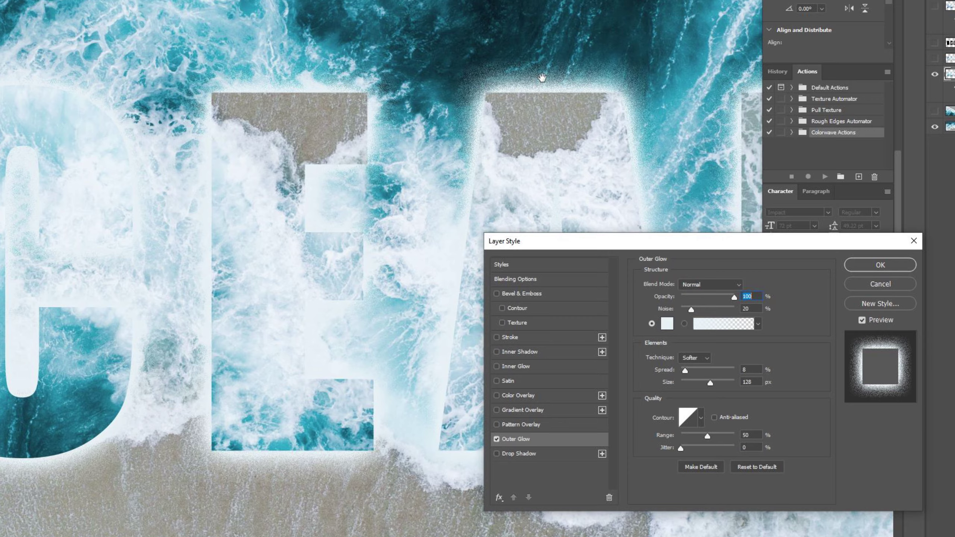
pyautogui.keyDown('ctrl'); pyautogui.click(542, 77); pyautogui.keyUp('ctrl')
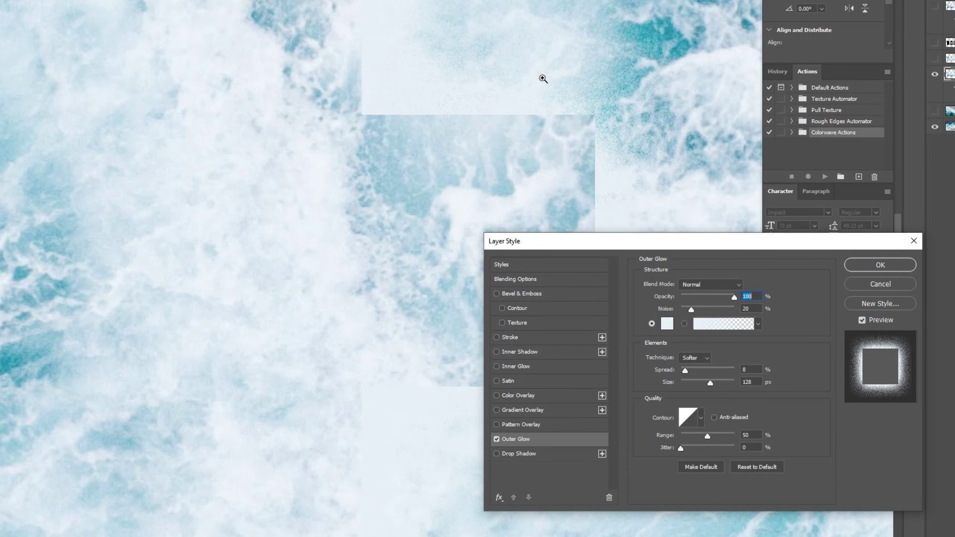
# Tune the Outer Glow to noise 22%, opacity 52%, spread 8% and size 73 px
pyautogui.hotkey('ctrl', '-')
pyautogui.hotkey('ctrl', '-')
pyautogui.scroll(5, 317, 211)
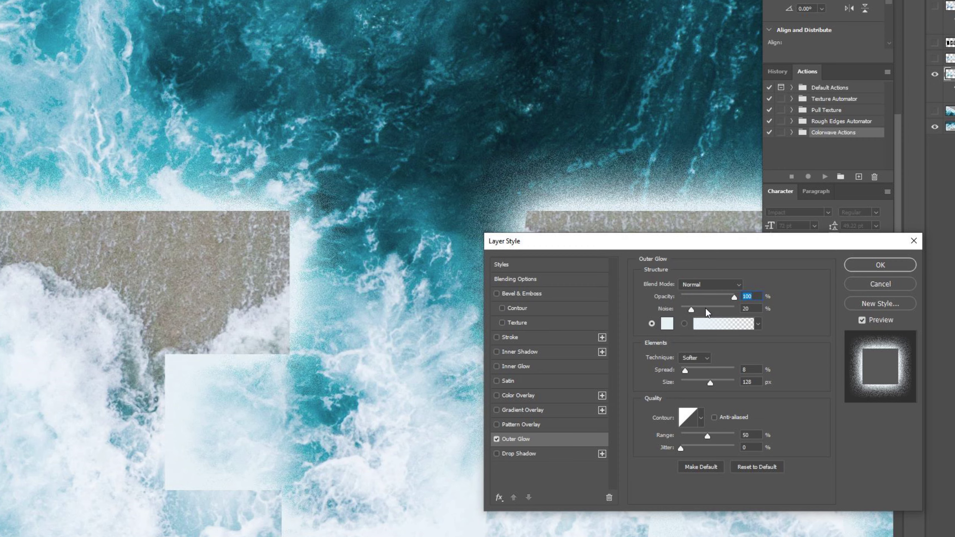
pyautogui.moveTo(706, 308); pyautogui.dragTo(728, 306)
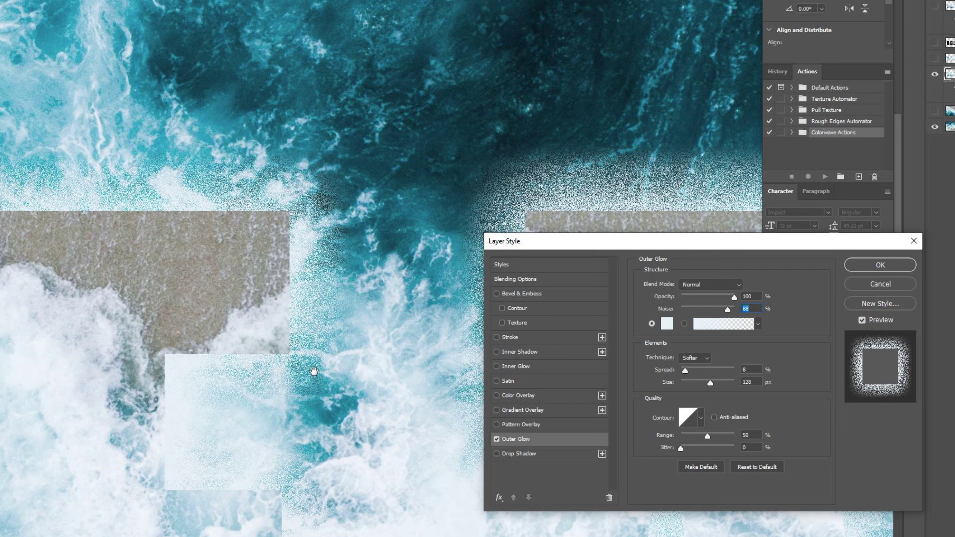
pyautogui.moveTo(696, 315); pyautogui.dragTo(693, 312)
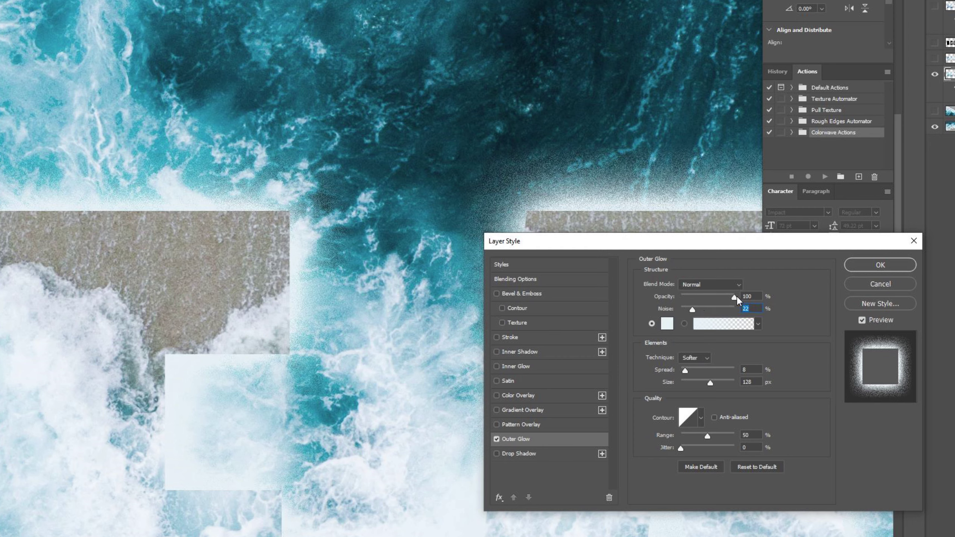
pyautogui.moveTo(711, 296); pyautogui.dragTo(703, 299)
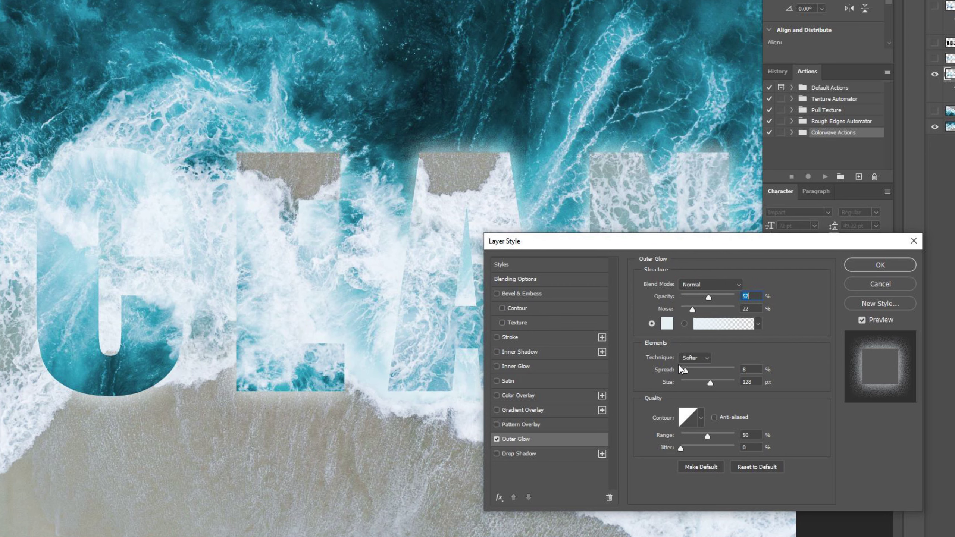
pyautogui.moveTo(685, 372); pyautogui.dragTo(716, 367)
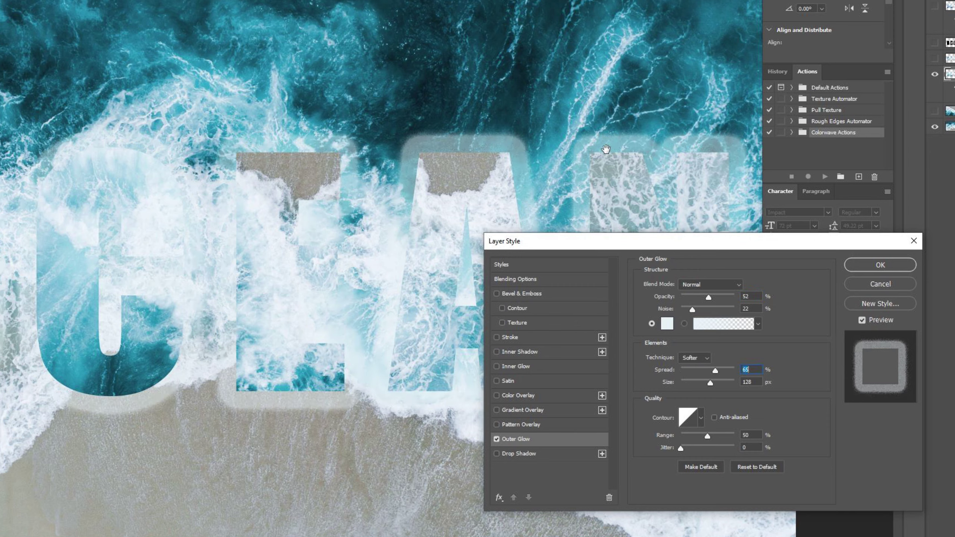
pyautogui.moveTo(684, 373); pyautogui.dragTo(706, 381)
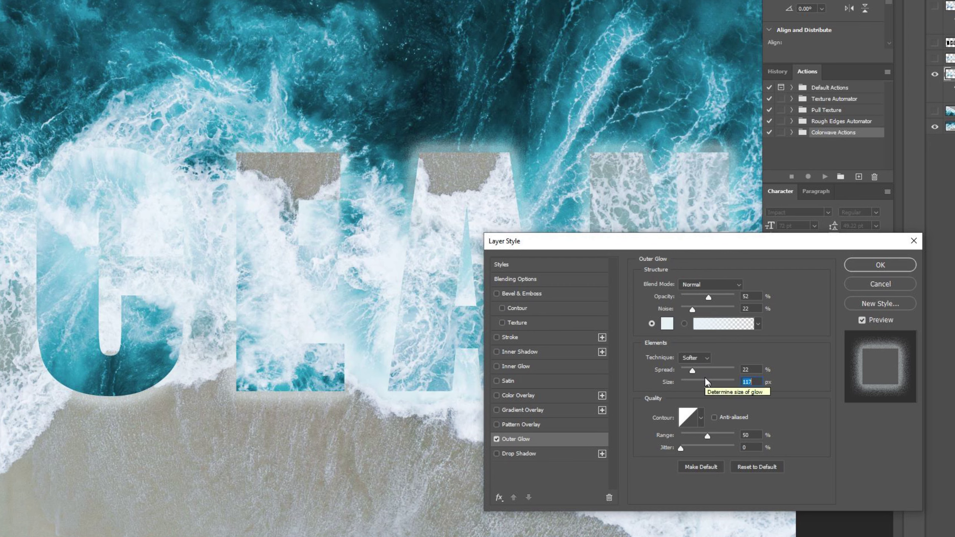
pyautogui.moveTo(707, 380); pyautogui.dragTo(732, 381)
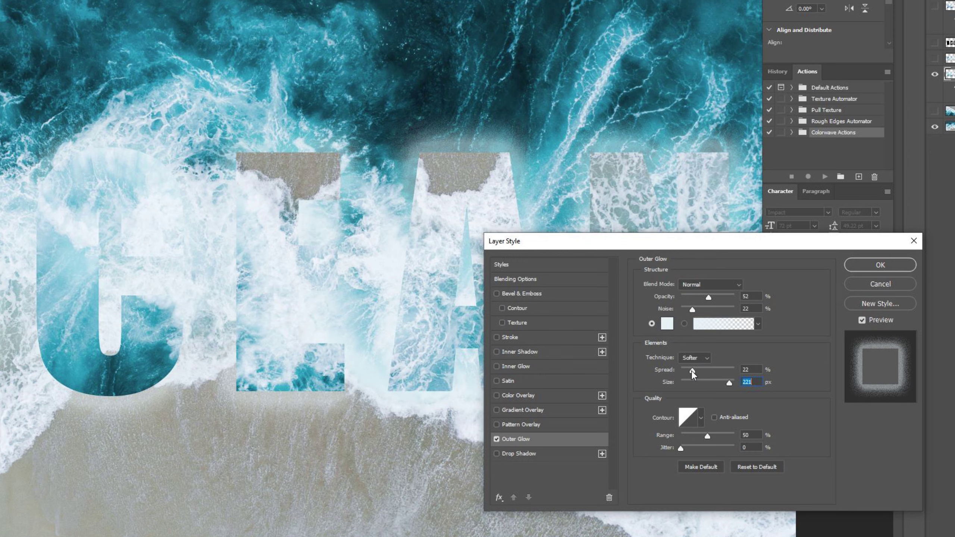
pyautogui.moveTo(694, 370)
pyautogui.mouseDown()
pyautogui.moveTo(699, 382)
pyautogui.moveTo(713, 369)
pyautogui.moveTo(687, 372)
pyautogui.moveTo(700, 382)
pyautogui.mouseUp()
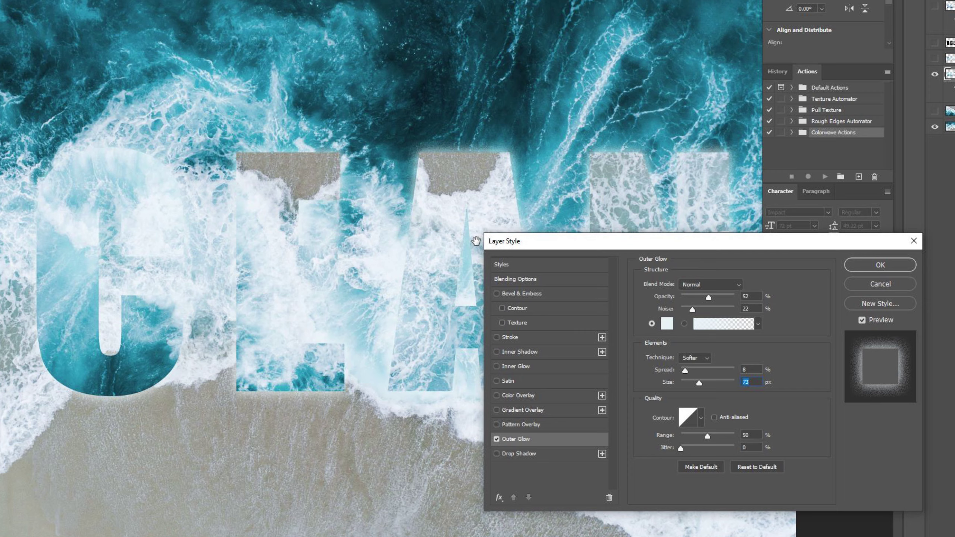
pyautogui.moveTo(716, 244)
pyautogui.mouseDown()
pyautogui.moveTo(595, 460)
pyautogui.moveTo(670, 197)
pyautogui.moveTo(715, 180)
pyautogui.moveTo(731, 244)
pyautogui.mouseUp()
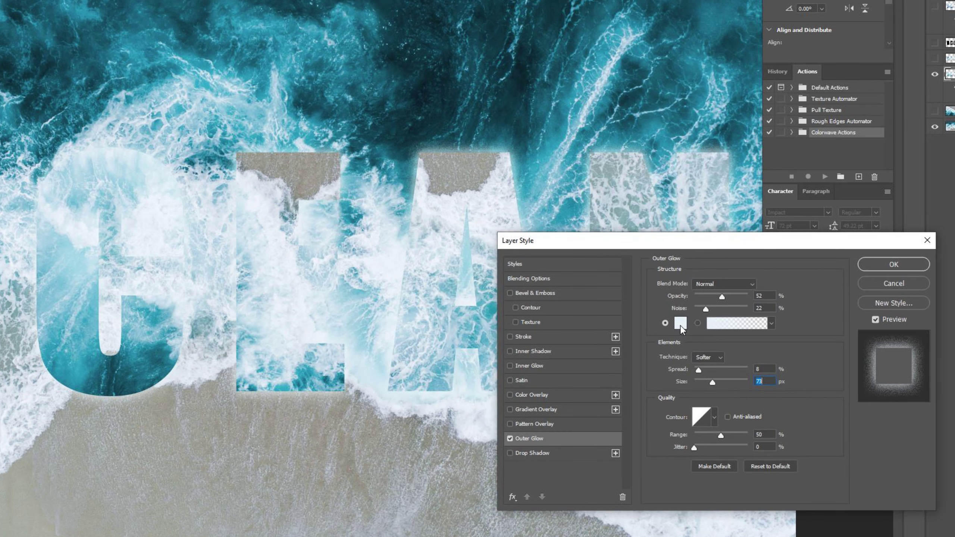
# Change the glow colour to light blue bde9ff and apply the layer style
pyautogui.click(681, 328)
pyautogui.click(699, 358)
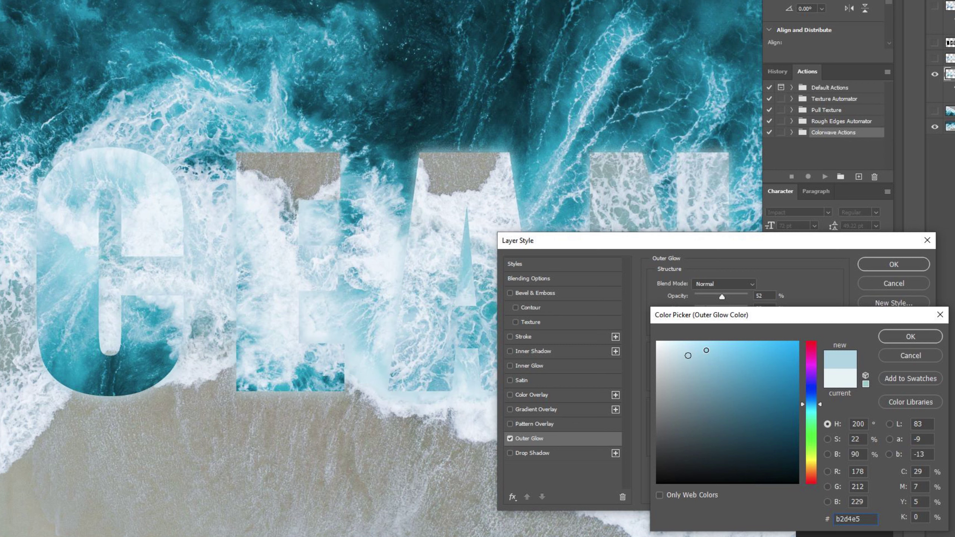
pyautogui.moveTo(704, 353)
pyautogui.mouseDown()
pyautogui.moveTo(691, 343)
pyautogui.moveTo(682, 355)
pyautogui.moveTo(669, 347)
pyautogui.mouseUp()
pyautogui.click(918, 341)
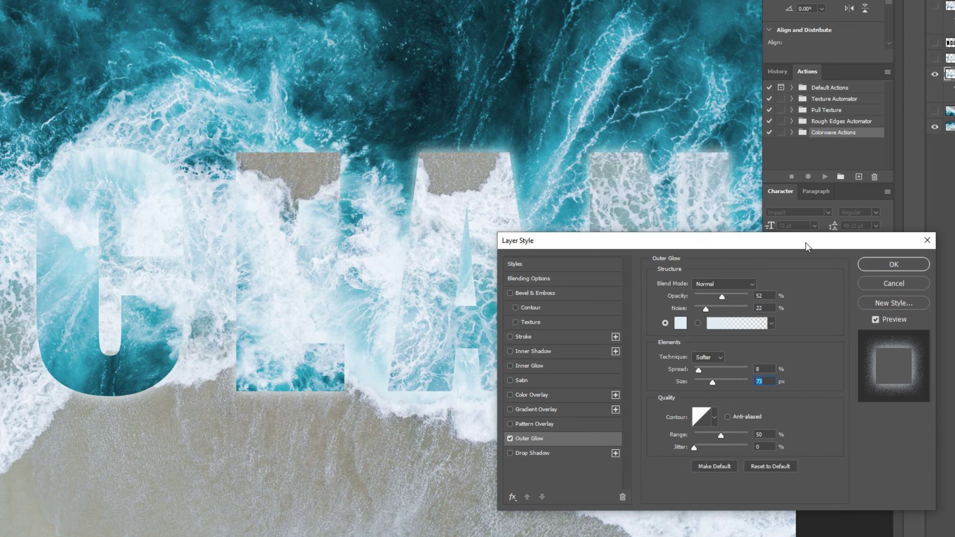
pyautogui.click(511, 439)
pyautogui.click(511, 440)
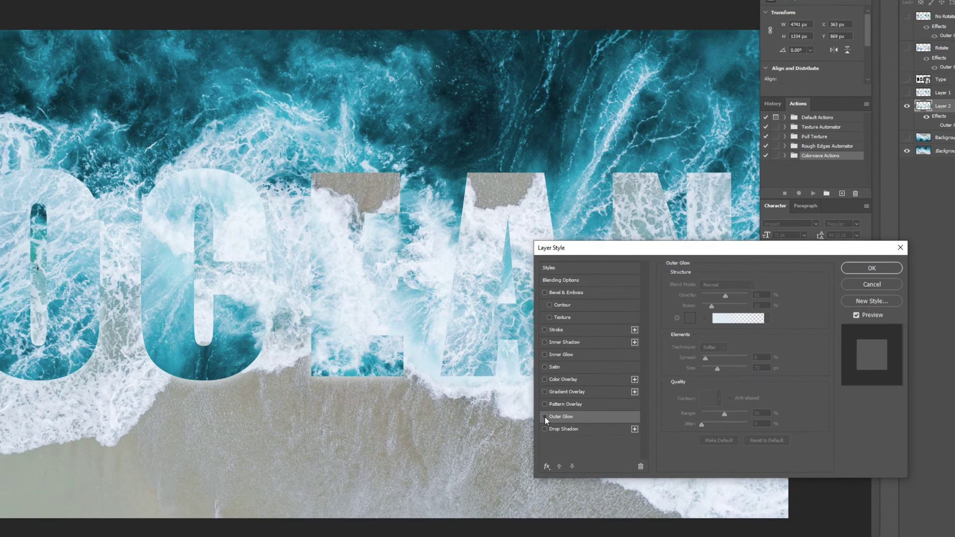
pyautogui.press('Return')
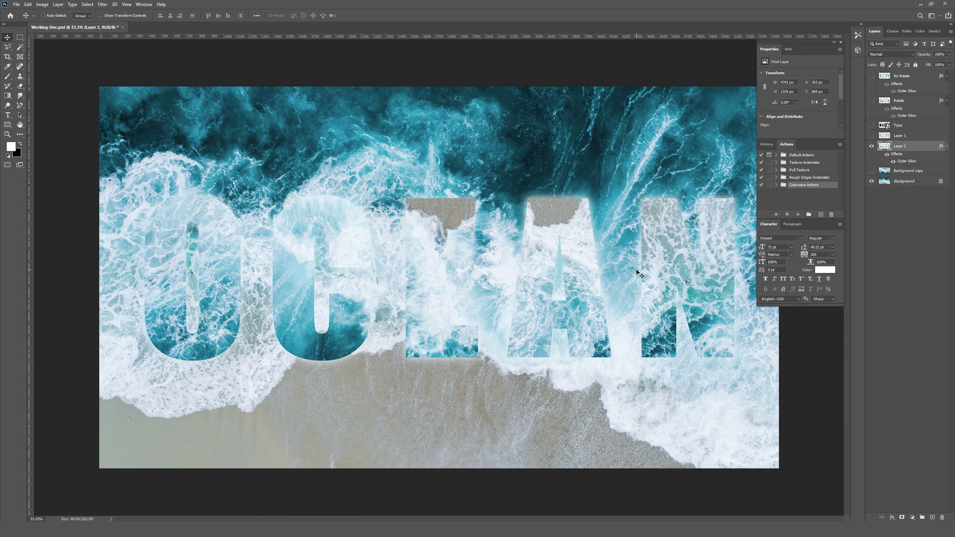
# Zoom out, compare against the Rotate layer, and open Hue/Saturation for Layer 2
pyautogui.hotkey('ctrl', '-')
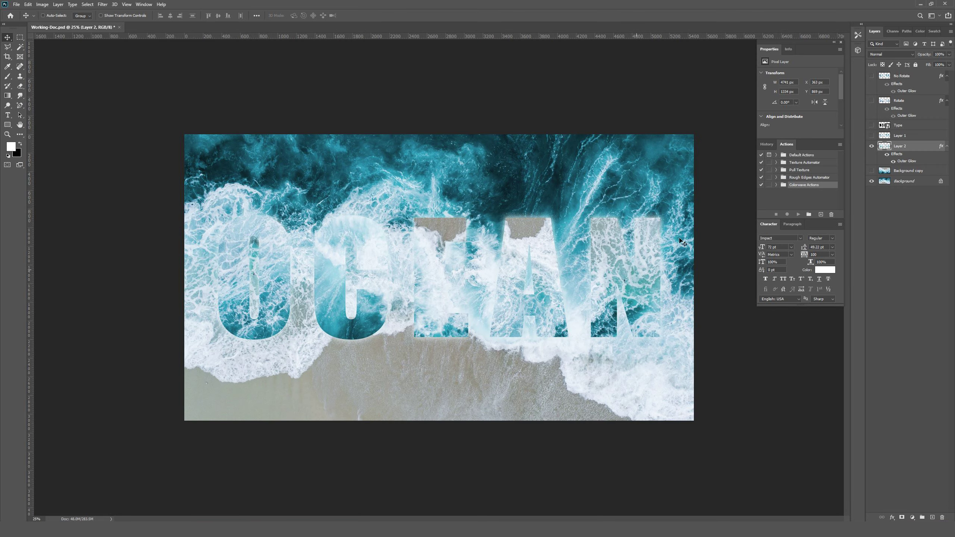
pyautogui.click(872, 100)
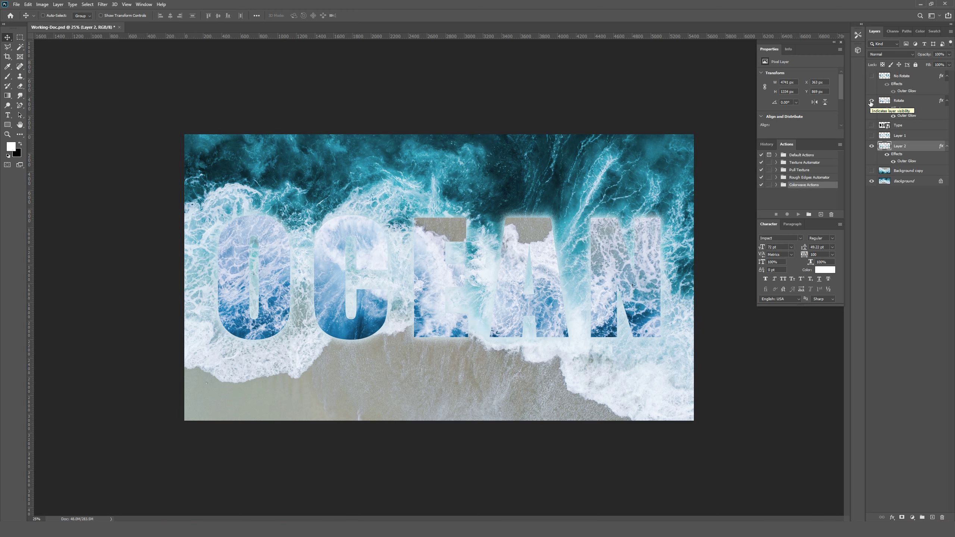
pyautogui.click(872, 100)
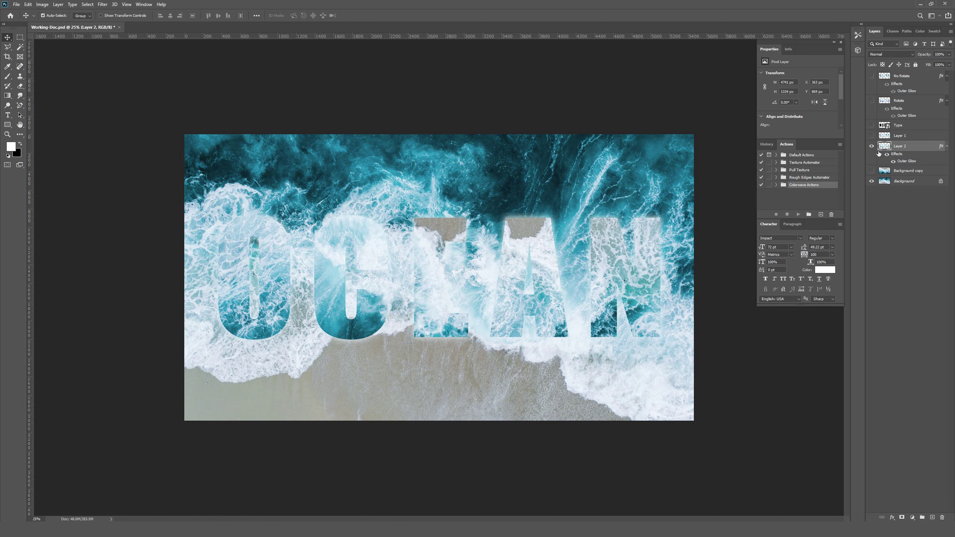
pyautogui.hotkey('ctrl', 'u')
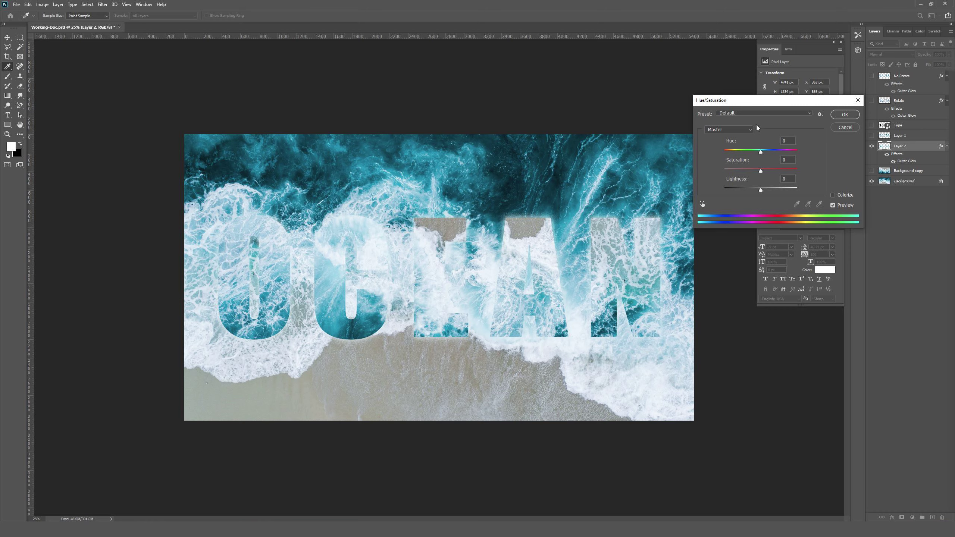
# Try hue and lightness values, then apply Hue +6 with Lightness back at 0
pyautogui.moveTo(767, 101); pyautogui.dragTo(557, 285)
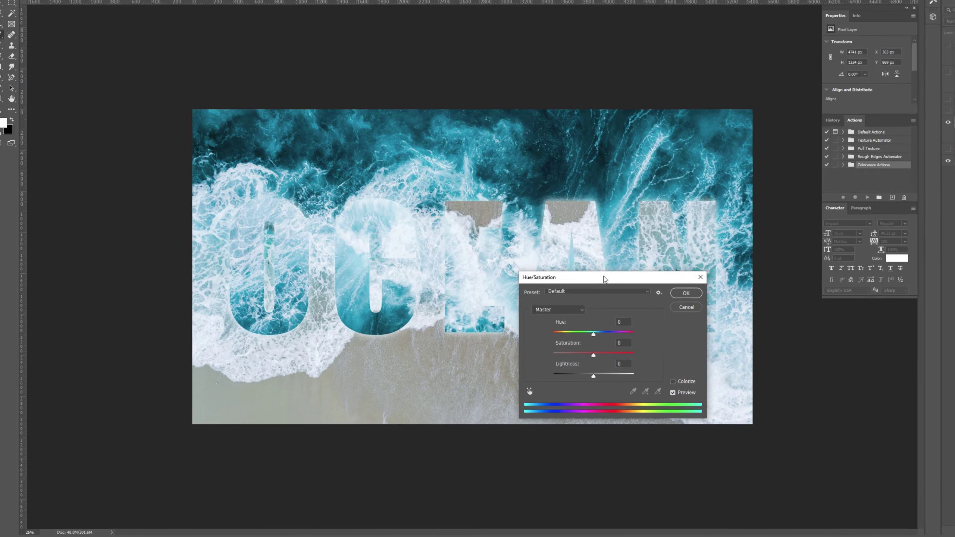
pyautogui.hotkey('ctrl', '+')
pyautogui.hotkey('ctrl', '+')
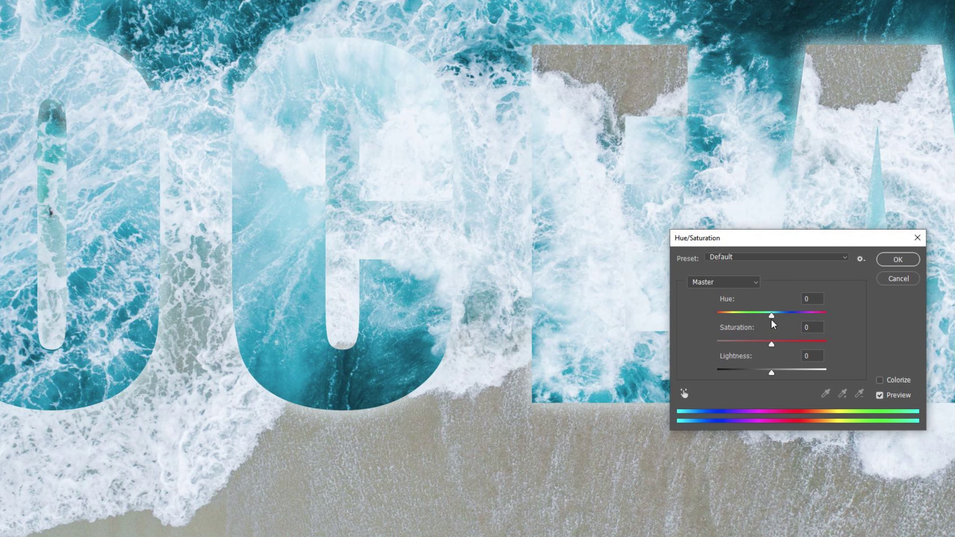
pyautogui.moveTo(763, 320)
pyautogui.mouseDown()
pyautogui.moveTo(754, 320)
pyautogui.moveTo(767, 320)
pyautogui.mouseUp()
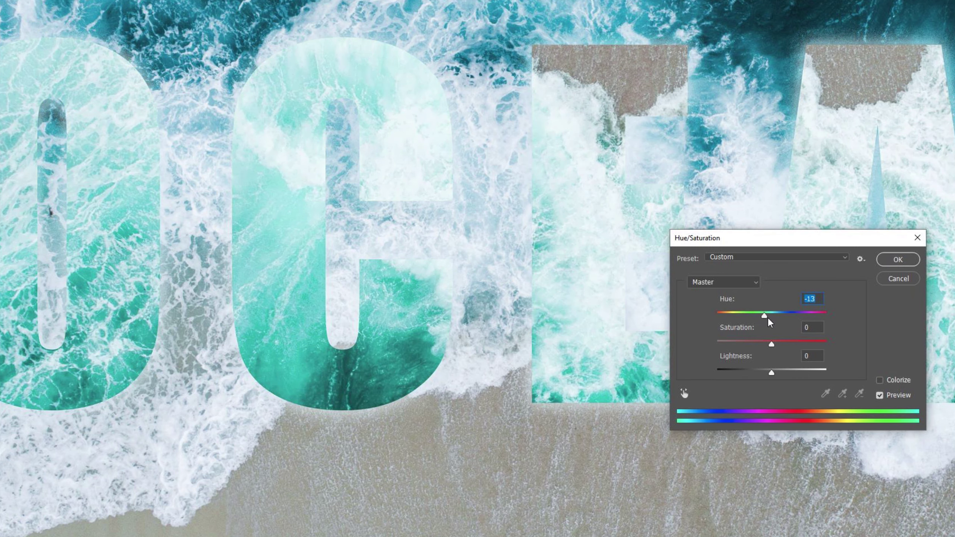
pyautogui.hotkey('ctrl', '-')
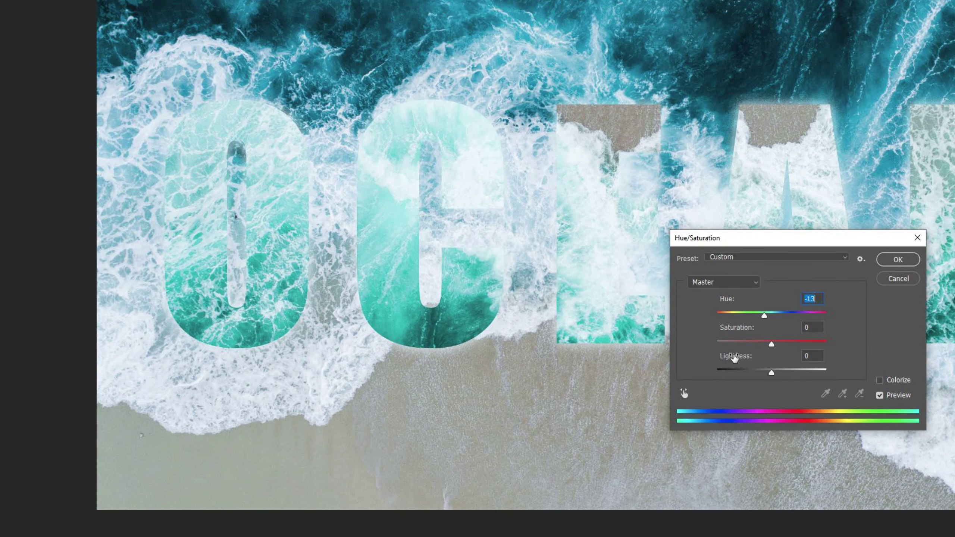
pyautogui.click(789, 370)
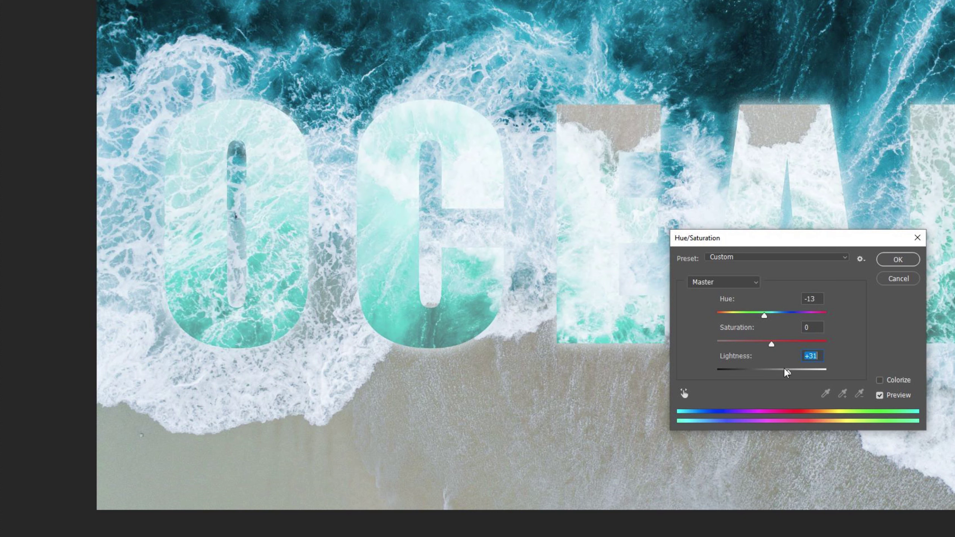
pyautogui.moveTo(785, 371); pyautogui.dragTo(758, 370)
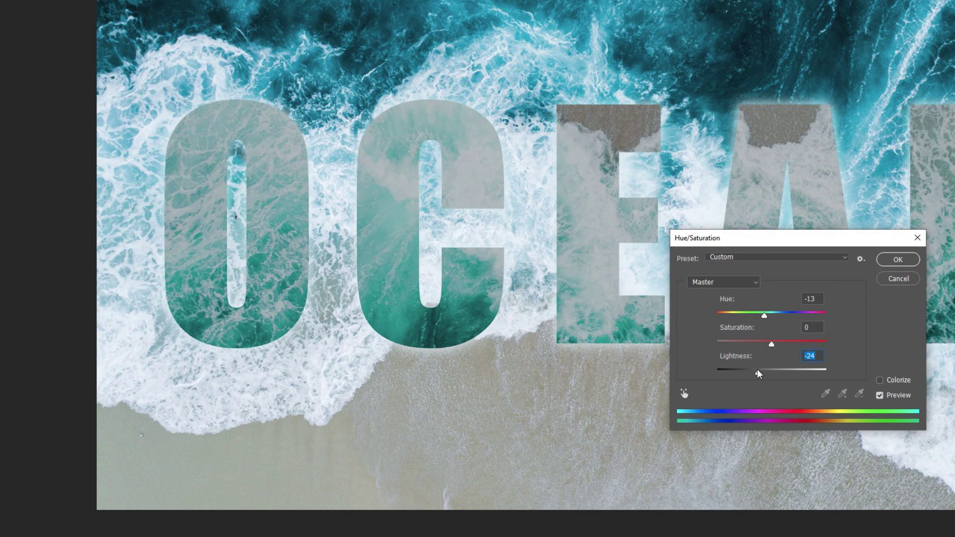
pyautogui.write('0')
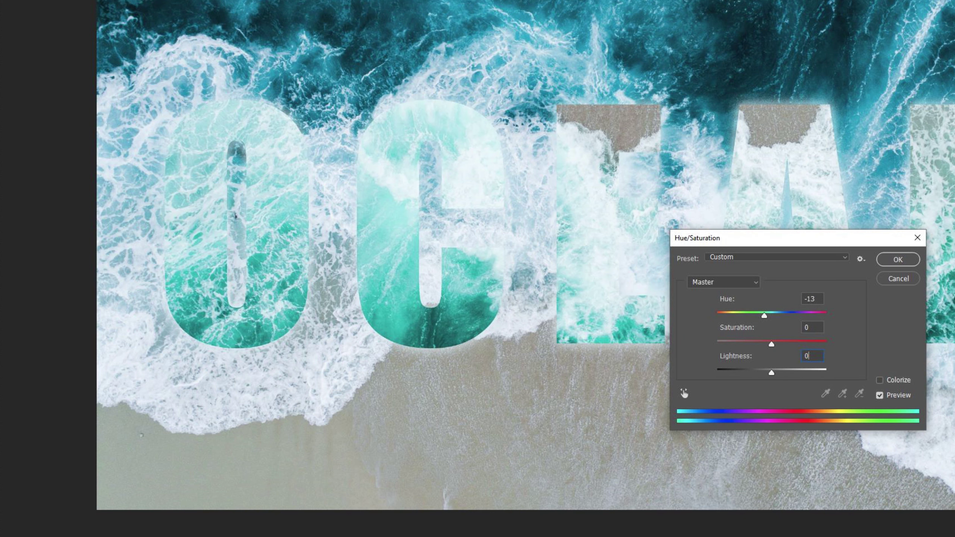
pyautogui.click(770, 317)
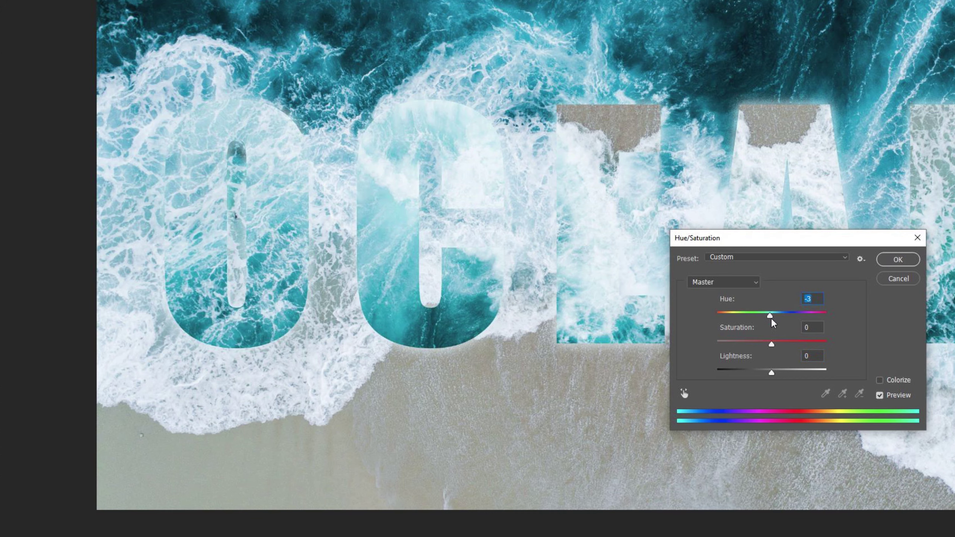
pyautogui.moveTo(778, 316); pyautogui.dragTo(825, 316)
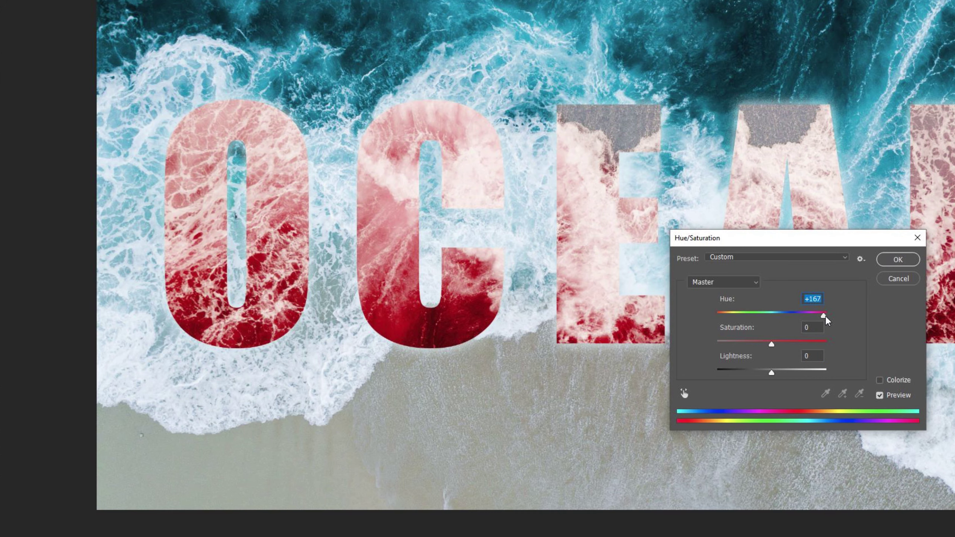
pyautogui.click(768, 314)
pyautogui.moveTo(769, 315); pyautogui.dragTo(776, 314)
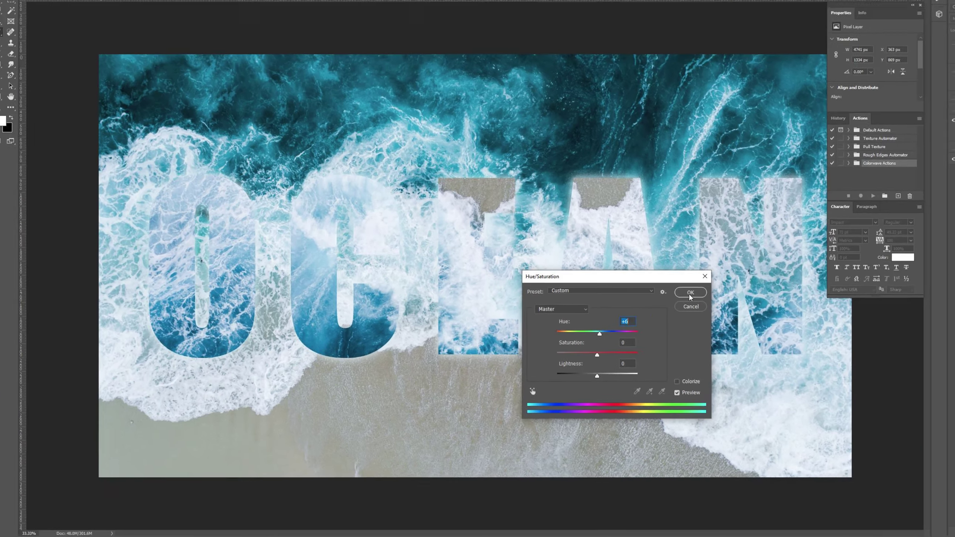
pyautogui.press('Return')
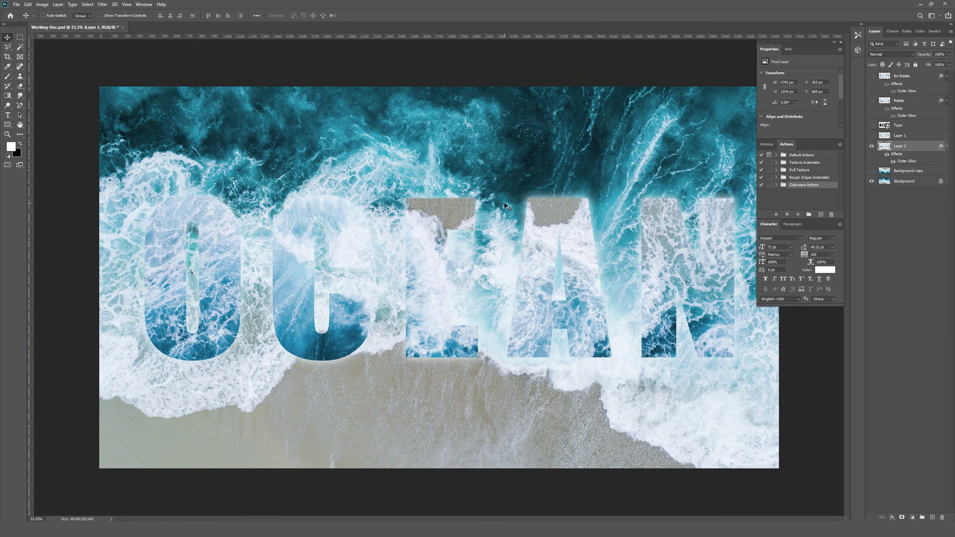
# Duplicate Layer 2 and delete the copy, then hide Layer 2 and show No Rotate
pyautogui.hotkey('ctrl', '-')
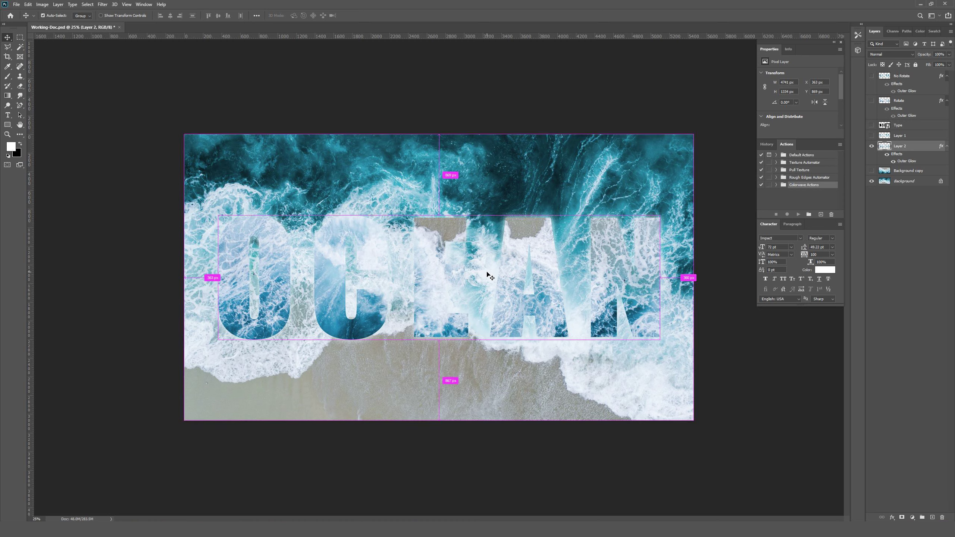
pyautogui.hotkey('ctrl', 'j')
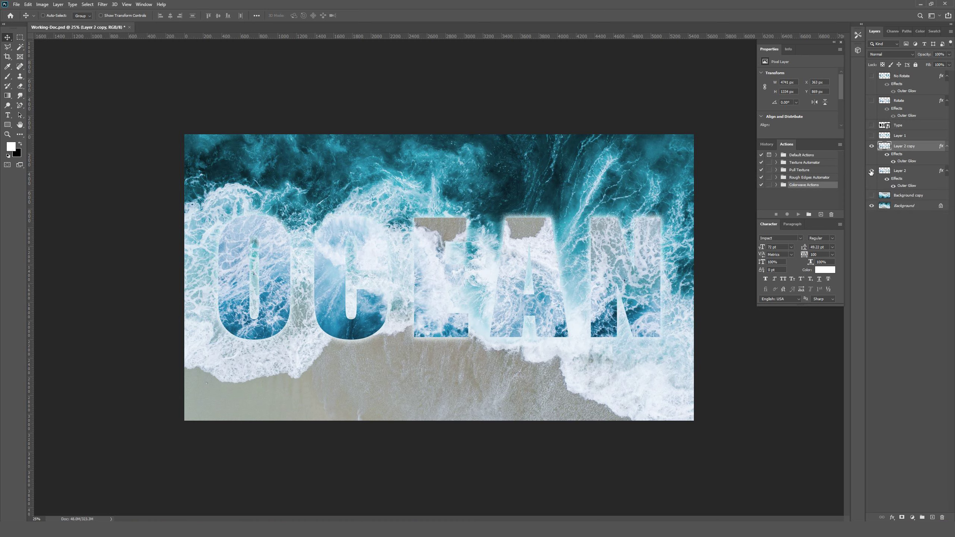
pyautogui.click(872, 171)
pyautogui.click(872, 171)
pyautogui.click(943, 518)
pyautogui.press('Return')
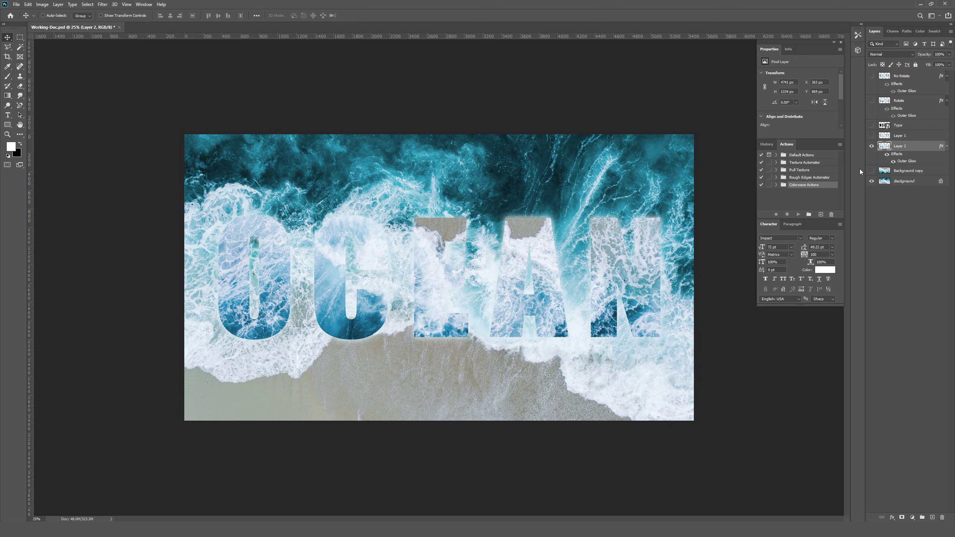
pyautogui.click(871, 146)
pyautogui.click(872, 76)
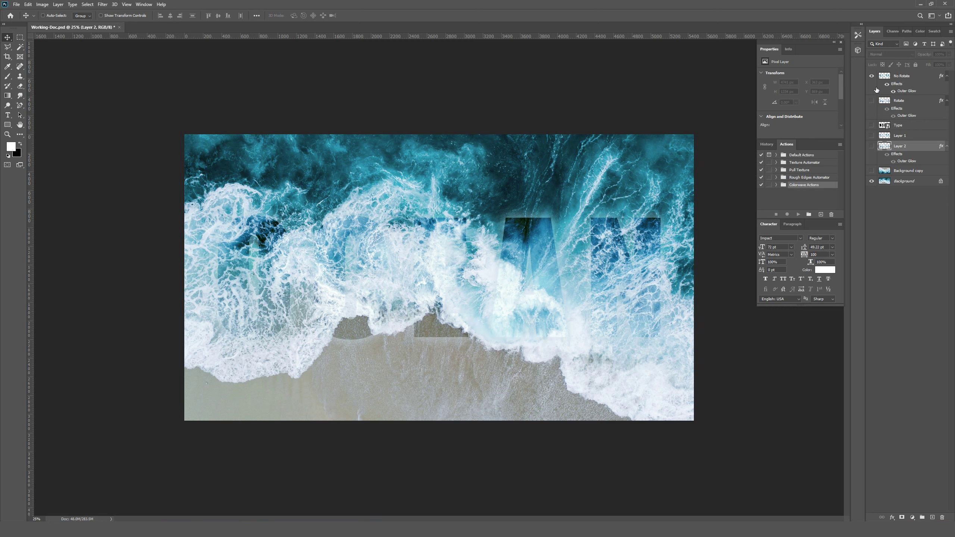
# Hide the No Rotate layer and show and select Layer 1
pyautogui.click(872, 76)
pyautogui.click(885, 138)
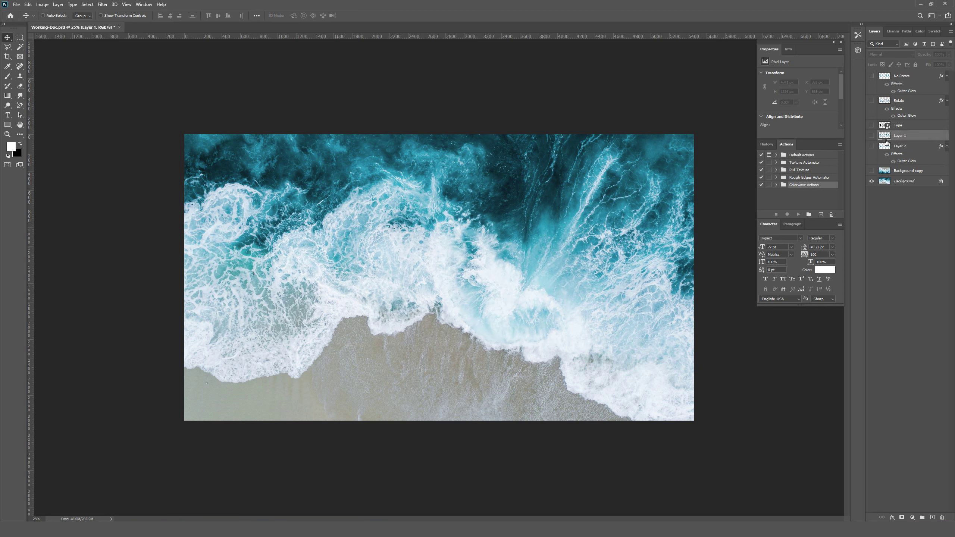
pyautogui.click(872, 137)
# Apply a +18 Hue/Saturation shift to Layer 1, tinting its letters blue-violet
pyautogui.hotkey('ctrl', 'u')
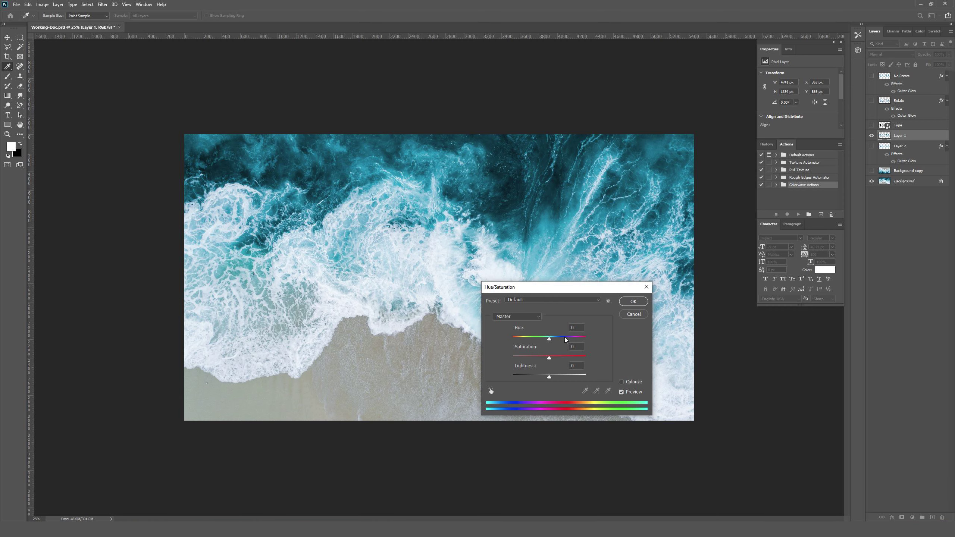
pyautogui.click(565, 338)
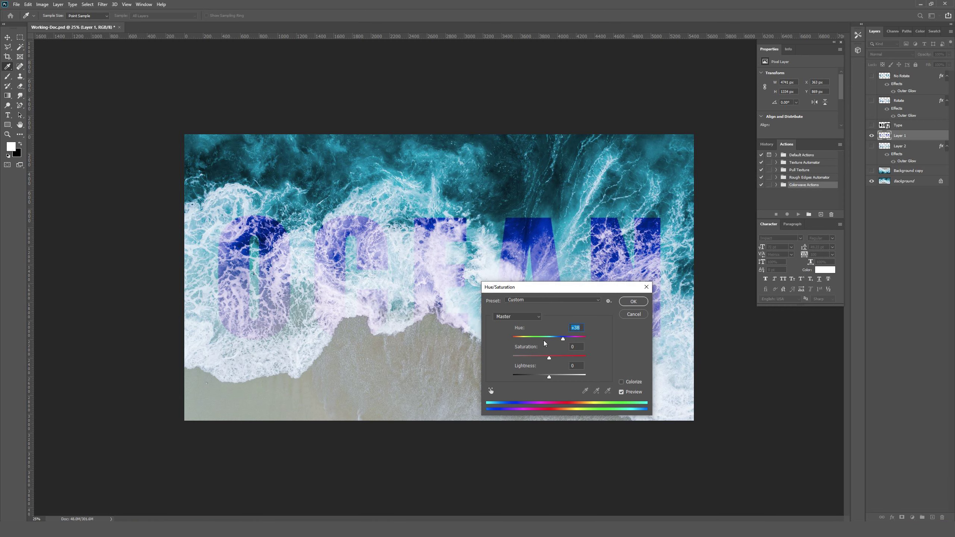
pyautogui.click(554, 337)
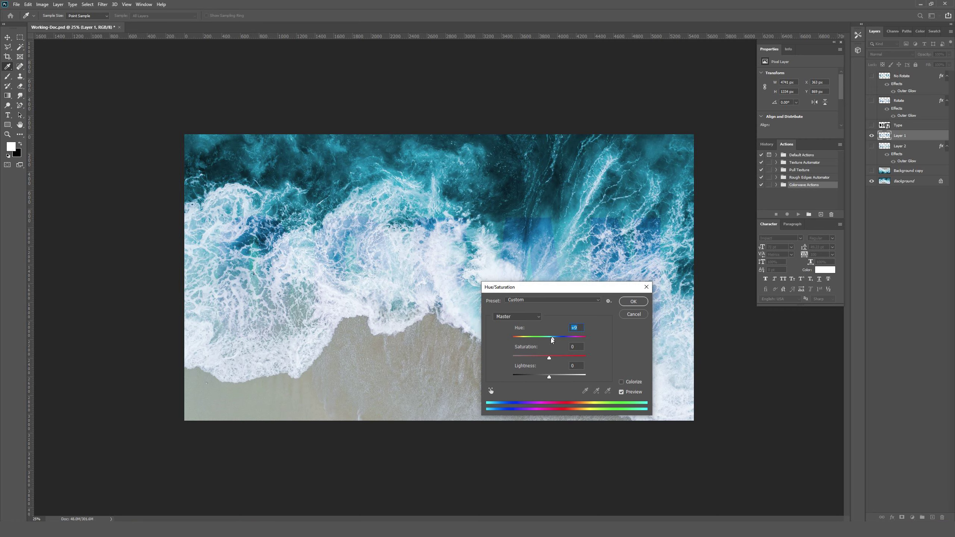
pyautogui.click(553, 338)
pyautogui.hotkey('ctrl', '+')
pyautogui.moveTo(578, 290); pyautogui.dragTo(492, 363)
pyautogui.moveTo(465, 409); pyautogui.dragTo(470, 412)
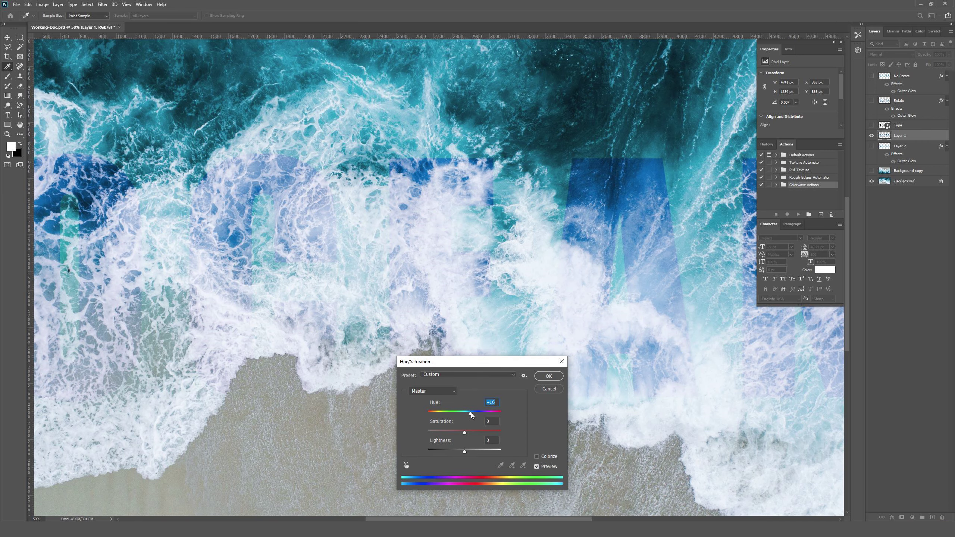
pyautogui.hotkey('ctrl', '-')
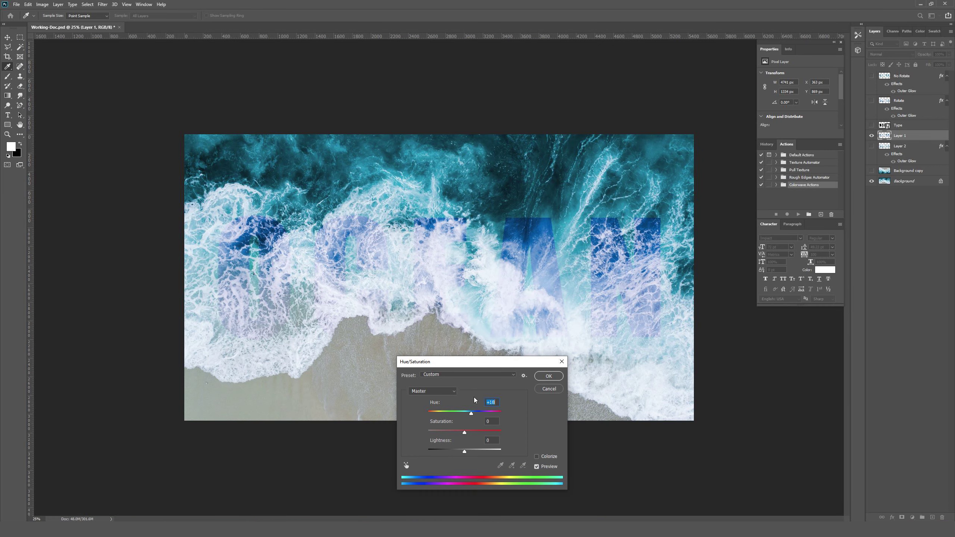
pyautogui.click(547, 376)
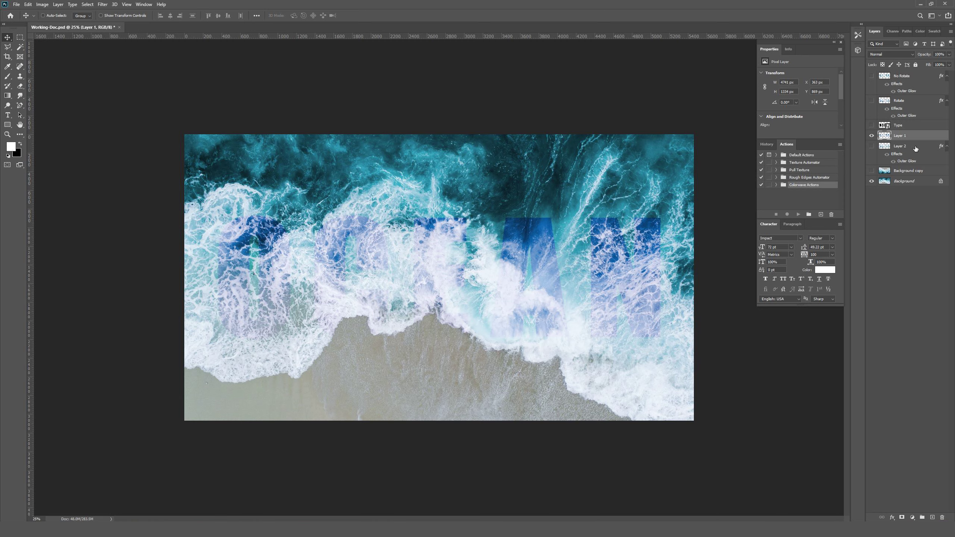
# Compare Layer 1 with Layer 2, then copy Layer 2's Outer Glow onto Layer 1
pyautogui.click(872, 135)
pyautogui.click(872, 146)
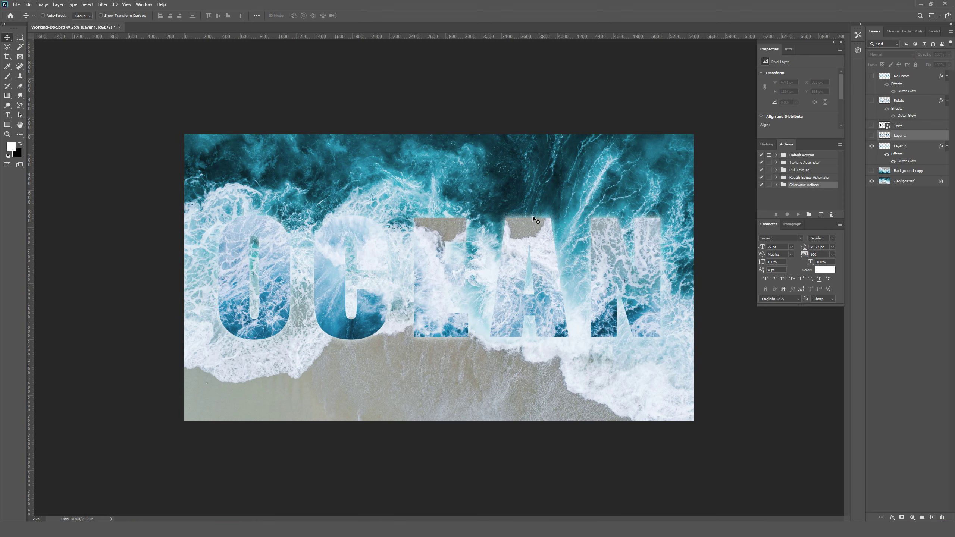
pyautogui.click(872, 146)
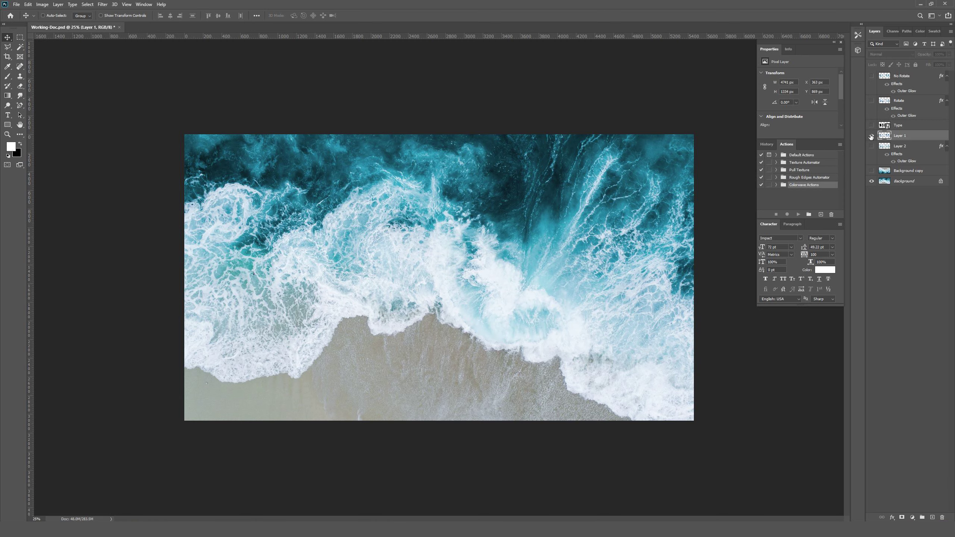
pyautogui.click(872, 136)
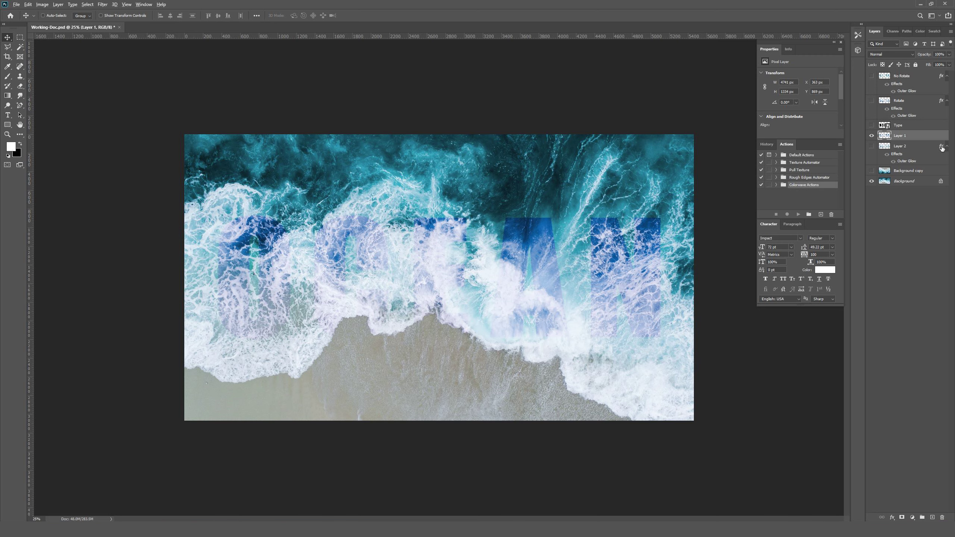
pyautogui.moveTo(942, 148); pyautogui.dragTo(942, 136)
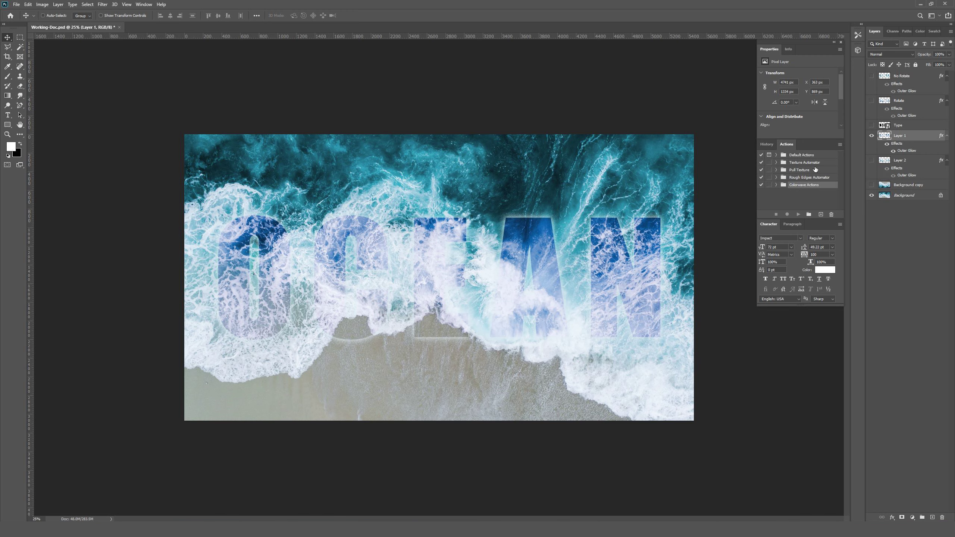
pyautogui.hotkey('ctrl', '+')
pyautogui.hotkey('ctrl', '+')
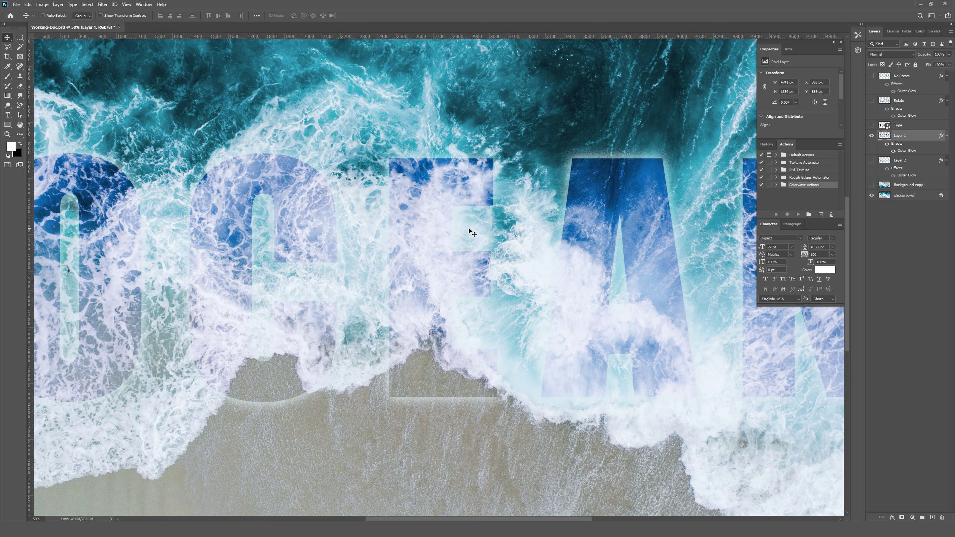
# Set Layer 1's Outer Glow to 22% opacity and colour 7bd1fe, then delete Layer 1's effects
pyautogui.doubleClick(902, 153)
pyautogui.moveTo(742, 264); pyautogui.dragTo(580, 263)
pyautogui.moveTo(569, 295); pyautogui.dragTo(565, 294)
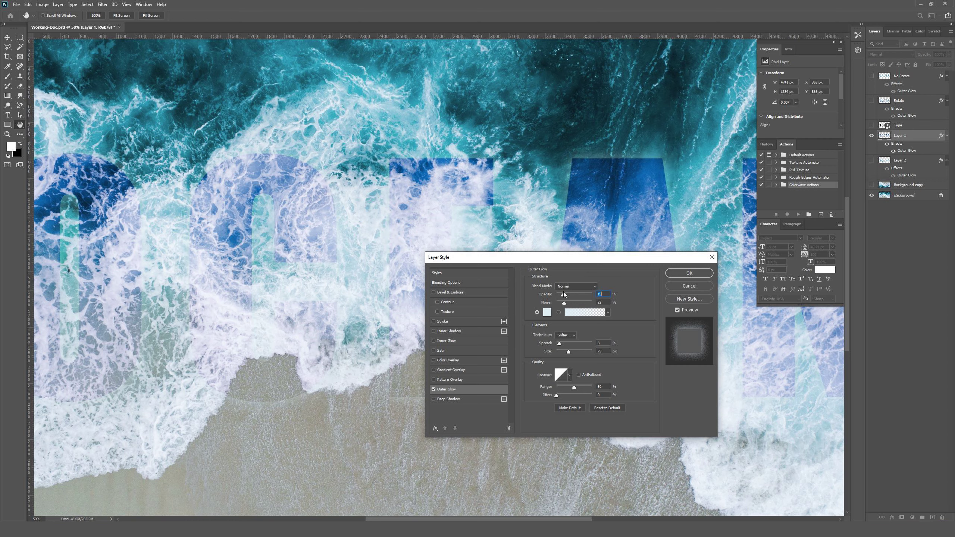
pyautogui.click(547, 312)
pyautogui.click(736, 327)
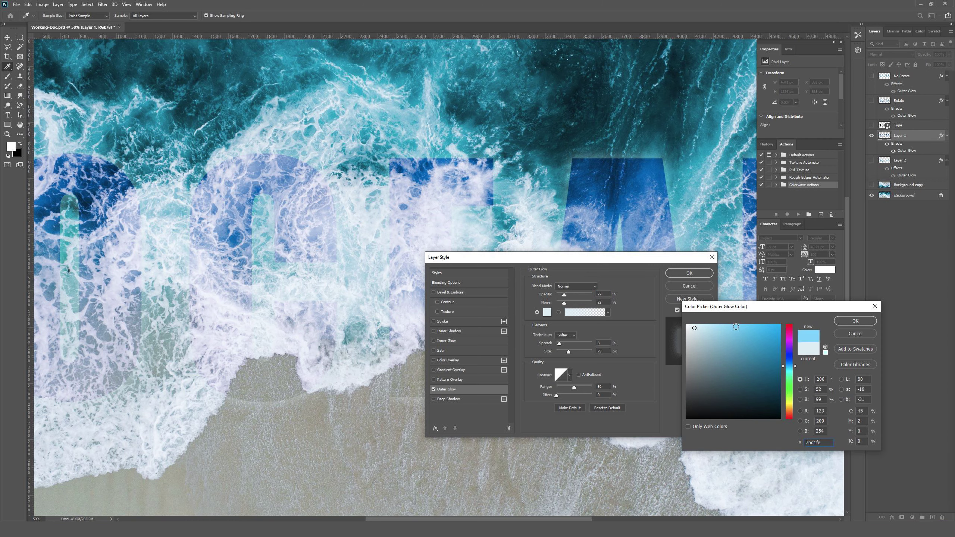
pyautogui.click(856, 320)
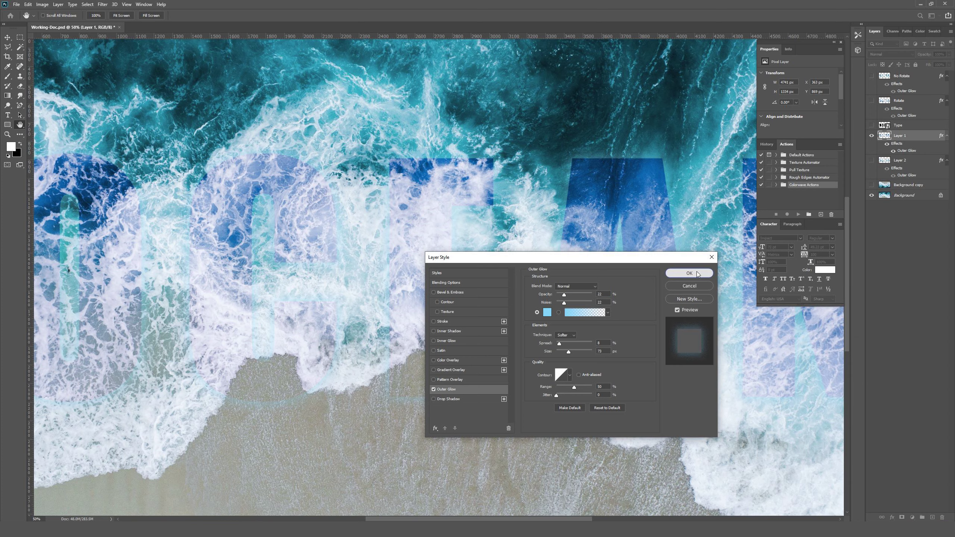
pyautogui.click(689, 273)
pyautogui.hotkey('ctrl', '-')
pyautogui.hotkey('ctrl', '-')
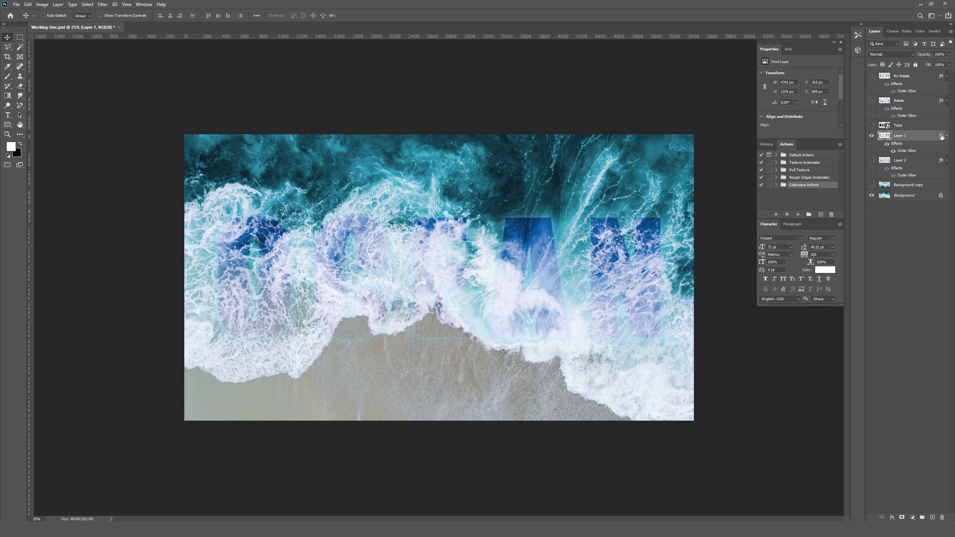
pyautogui.moveTo(942, 136); pyautogui.dragTo(942, 518)
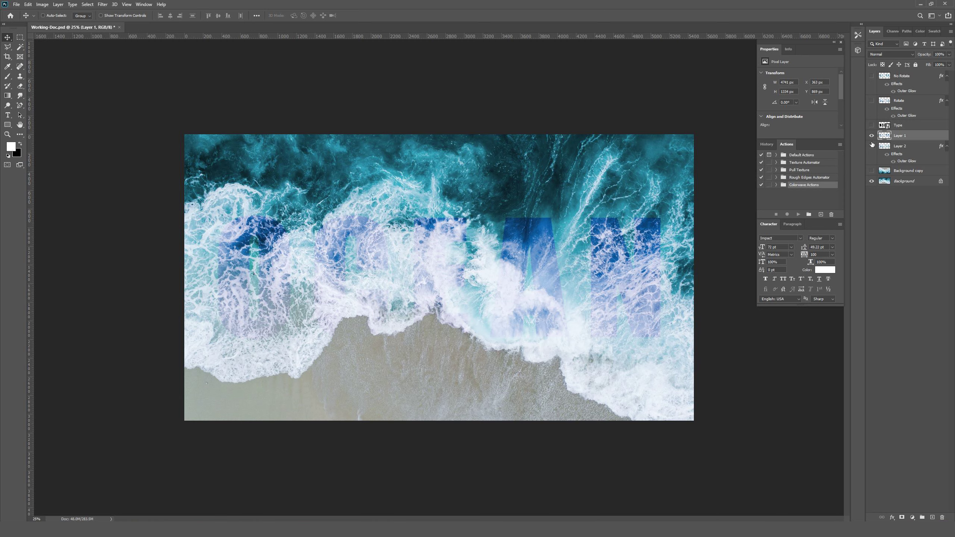
# Delete Layer 1 and copy the OCEAN letter shapes from the Background photo into a new Layer 3
pyautogui.moveTo(884, 140); pyautogui.dragTo(942, 518)
pyautogui.keyDown('ctrl'); pyautogui.click(884, 125); pyautogui.keyUp('ctrl')
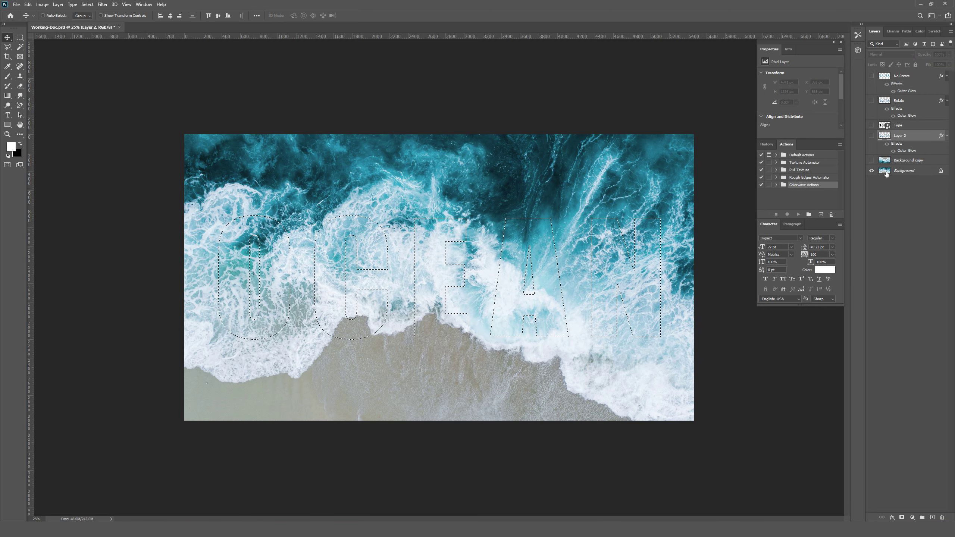
pyautogui.click(886, 172)
pyautogui.hotkey('ctrl', 'j')
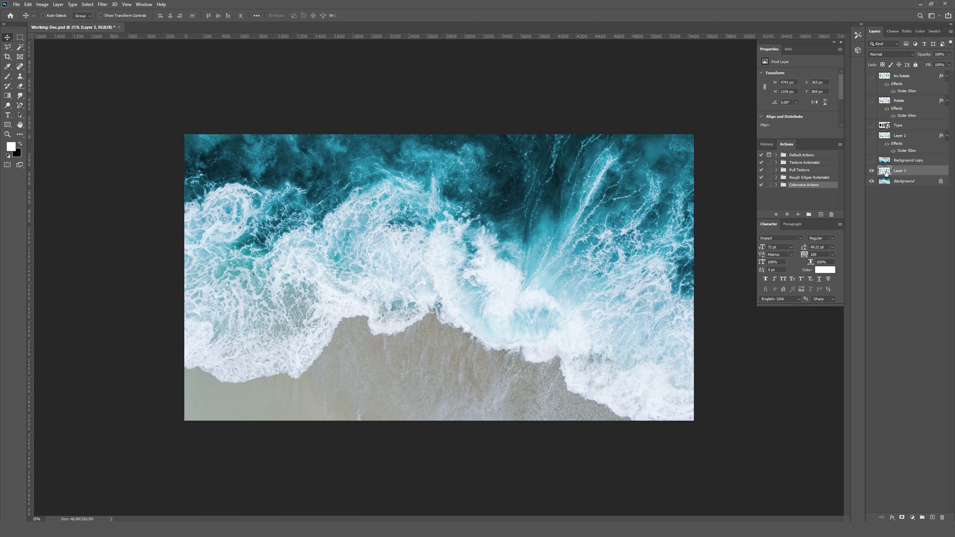
# Move Layer 3 just above Layer 2 and briefly hide the Background to check the cut letters
pyautogui.moveTo(887, 172); pyautogui.dragTo(886, 133)
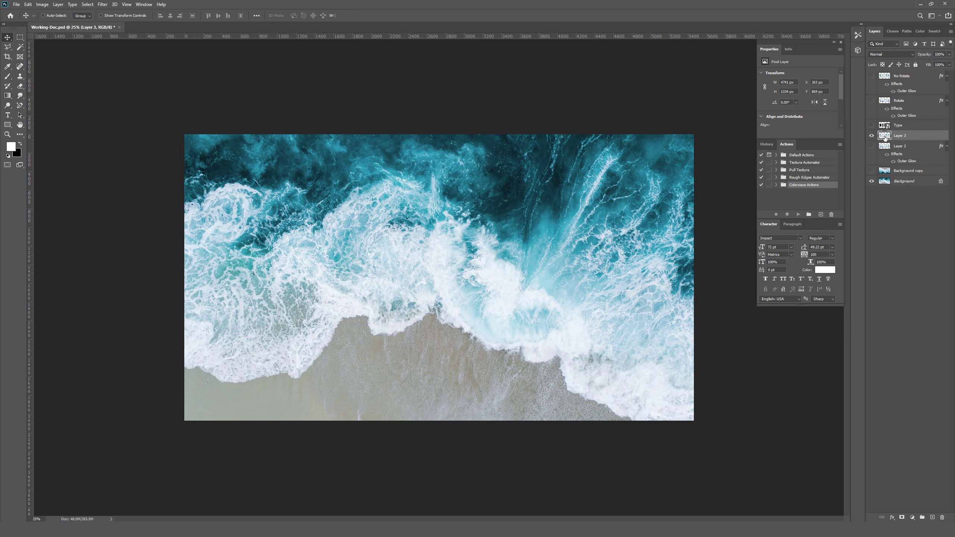
pyautogui.click(872, 182)
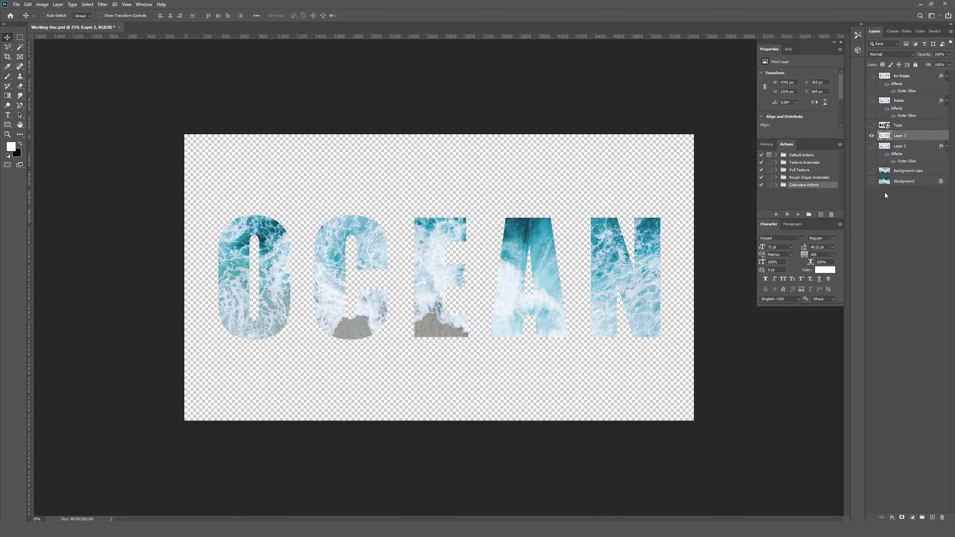
pyautogui.click(872, 181)
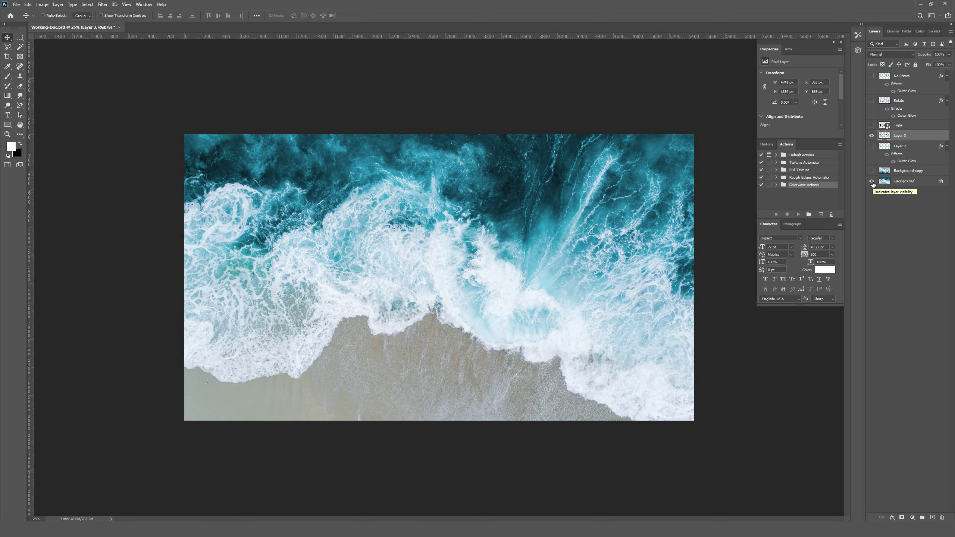
pyautogui.hotkey('ctrl', '+')
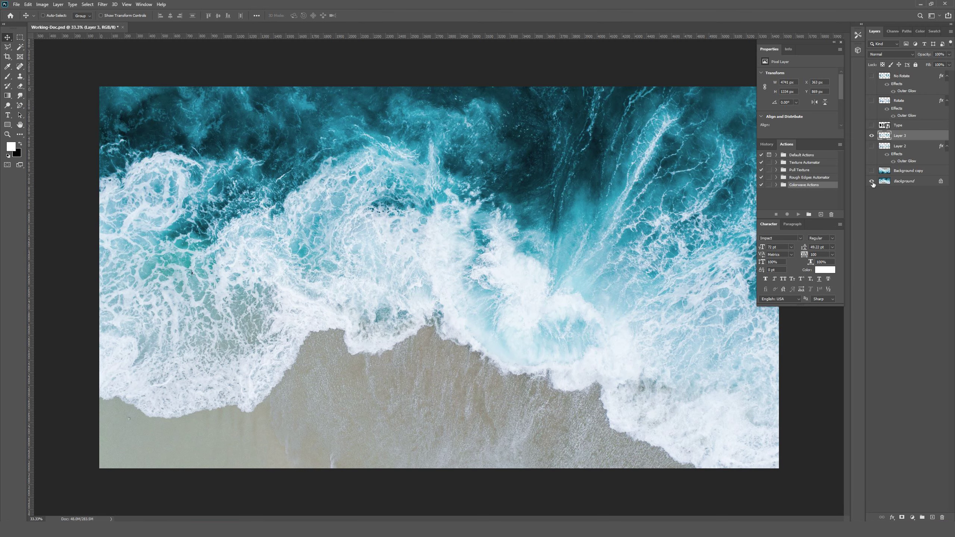
# Try a Hue/Saturation hue shift on the letters and cancel it
pyautogui.hotkey('ctrl', 'u')
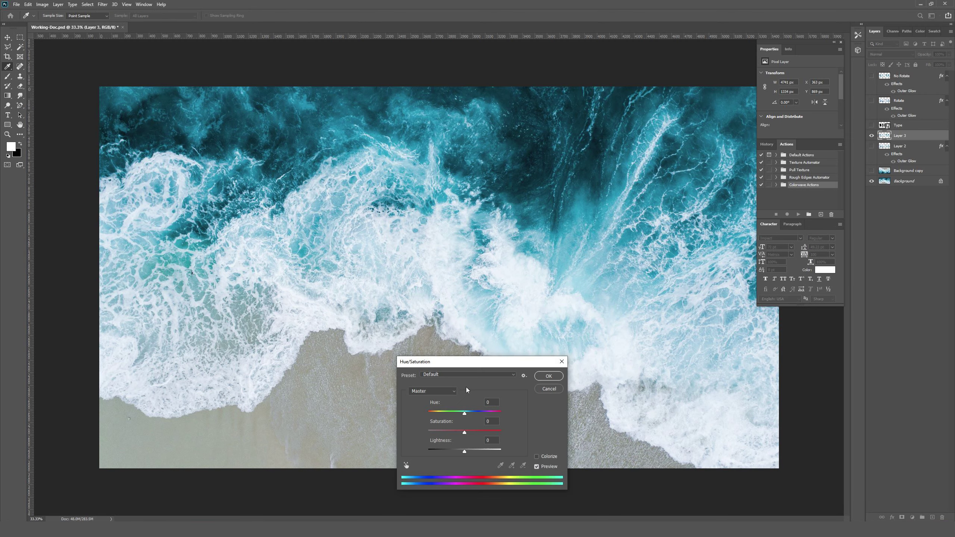
pyautogui.moveTo(465, 412)
pyautogui.mouseDown()
pyautogui.moveTo(488, 412)
pyautogui.moveTo(462, 419)
pyautogui.mouseUp()
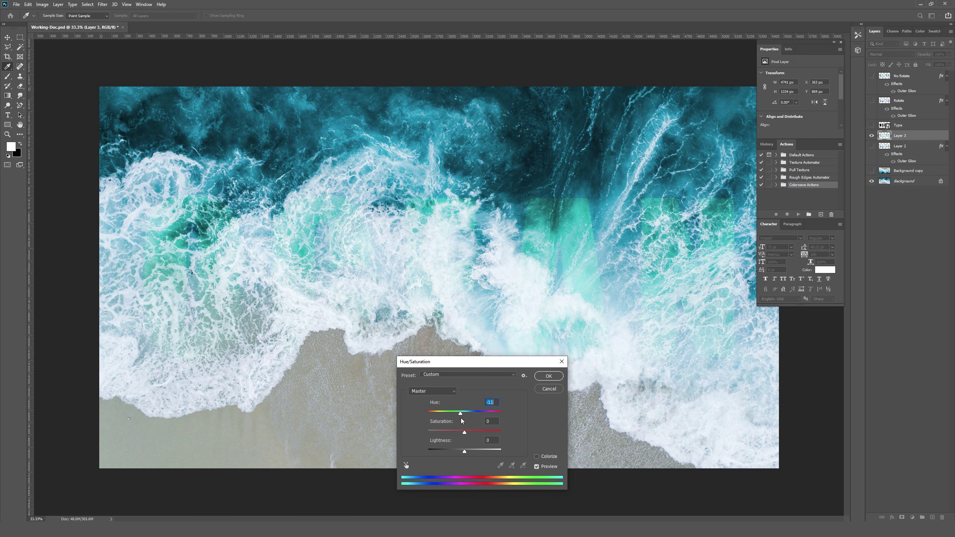
pyautogui.click(549, 389)
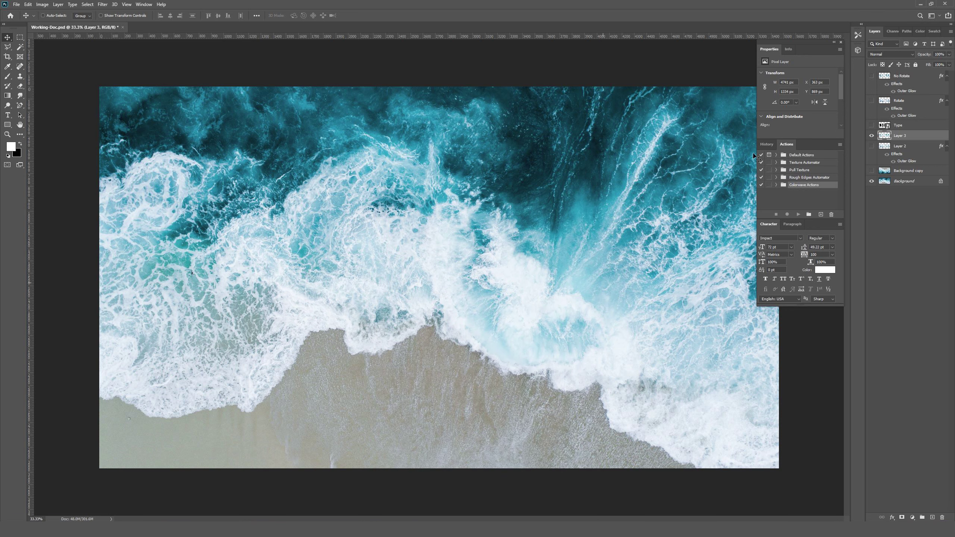
# Open Color Balance from Image > Adjustments
pyautogui.click(42, 6)
pyautogui.moveTo(64, 25)
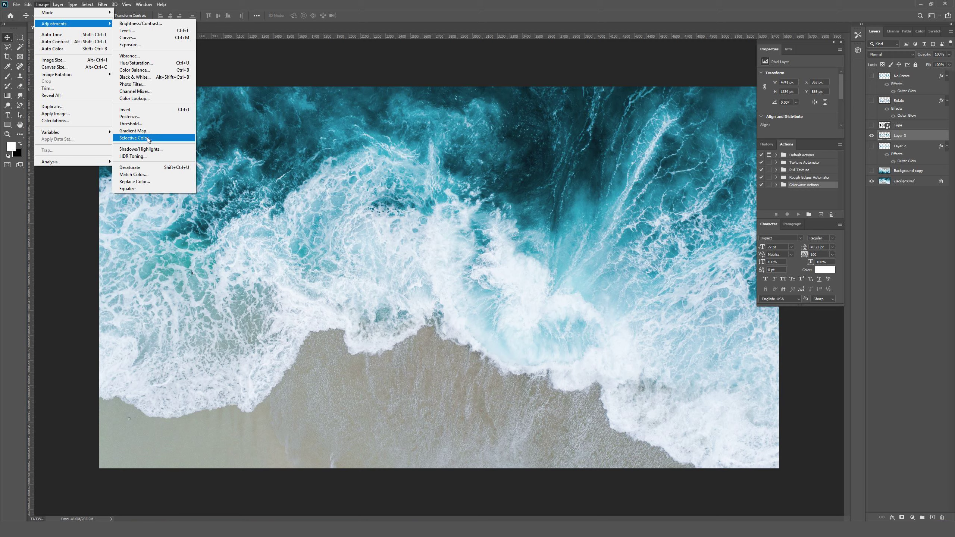
pyautogui.click(144, 71)
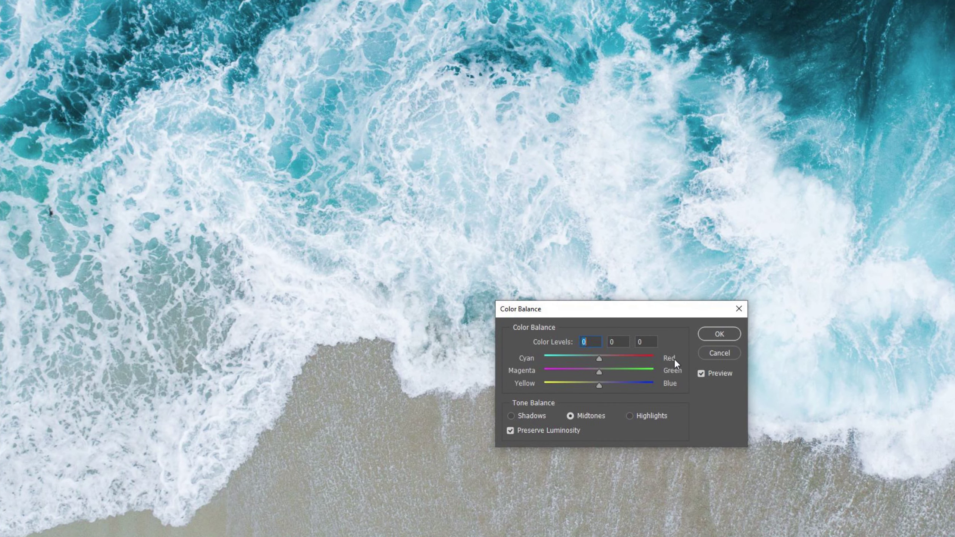
# Choose the Shadows tone range and push Cyan–Red to -76
pyautogui.click(632, 373)
pyautogui.click(631, 415)
pyautogui.click(512, 416)
pyautogui.moveTo(601, 357); pyautogui.dragTo(567, 357)
pyautogui.hotkey('ctrl', '-')
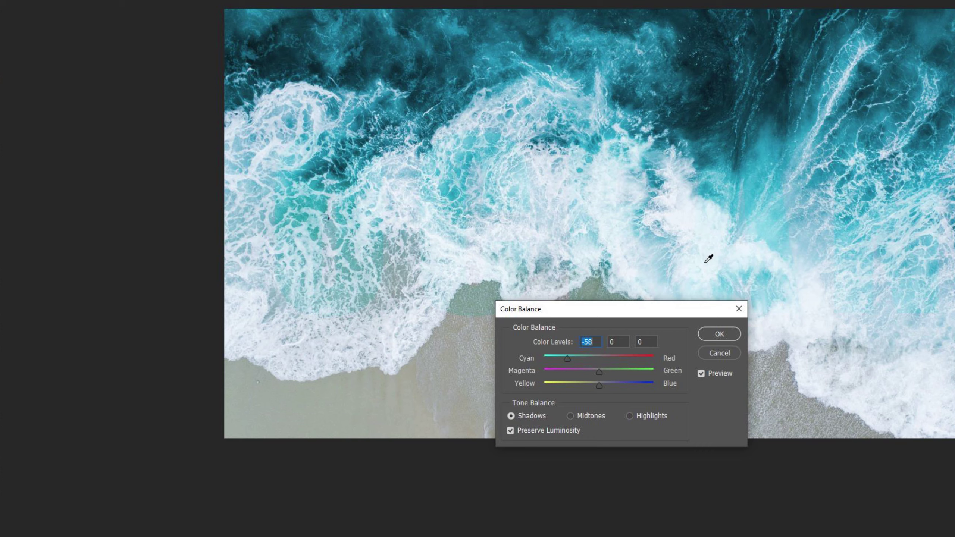
pyautogui.hotkey('ctrl', '+')
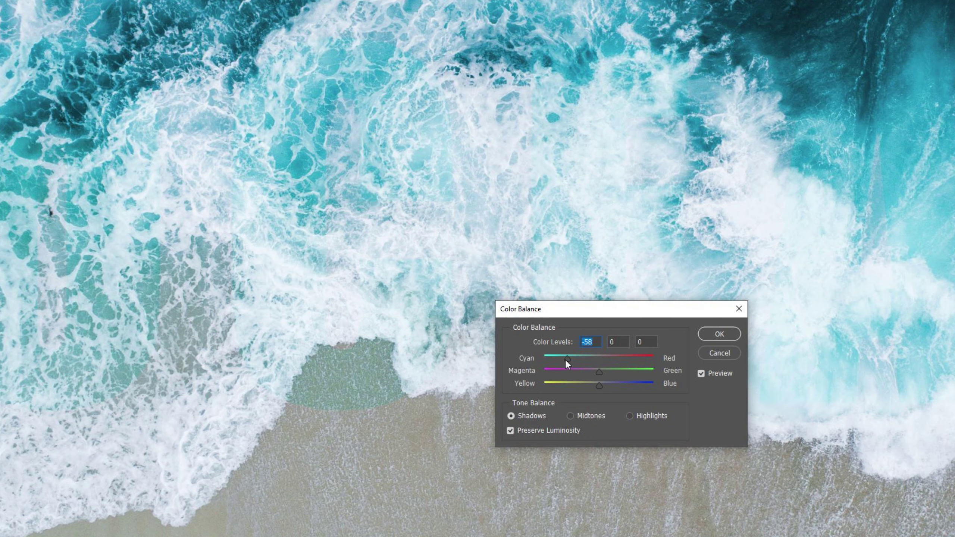
pyautogui.moveTo(565, 359); pyautogui.dragTo(557, 357)
pyautogui.hotkey('ctrl', '-')
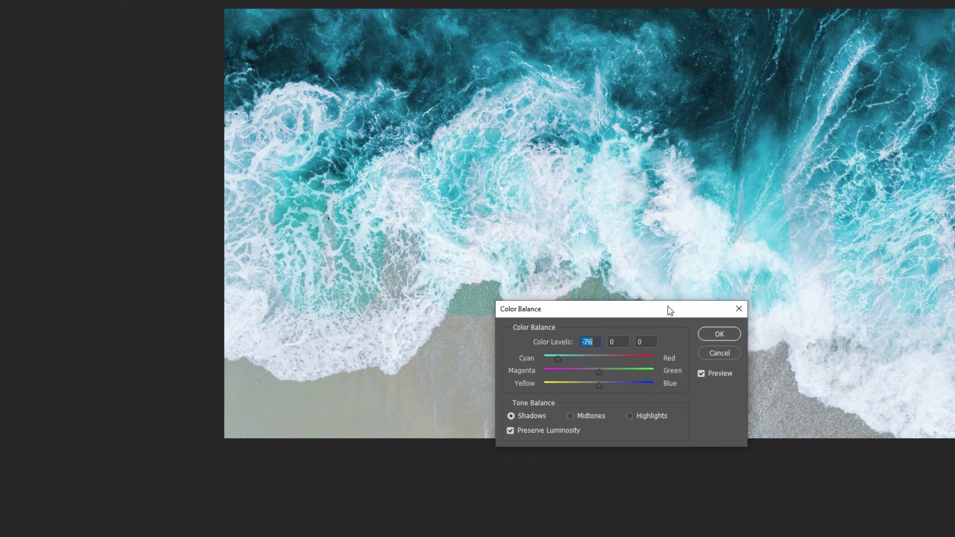
pyautogui.moveTo(669, 311); pyautogui.dragTo(680, 388)
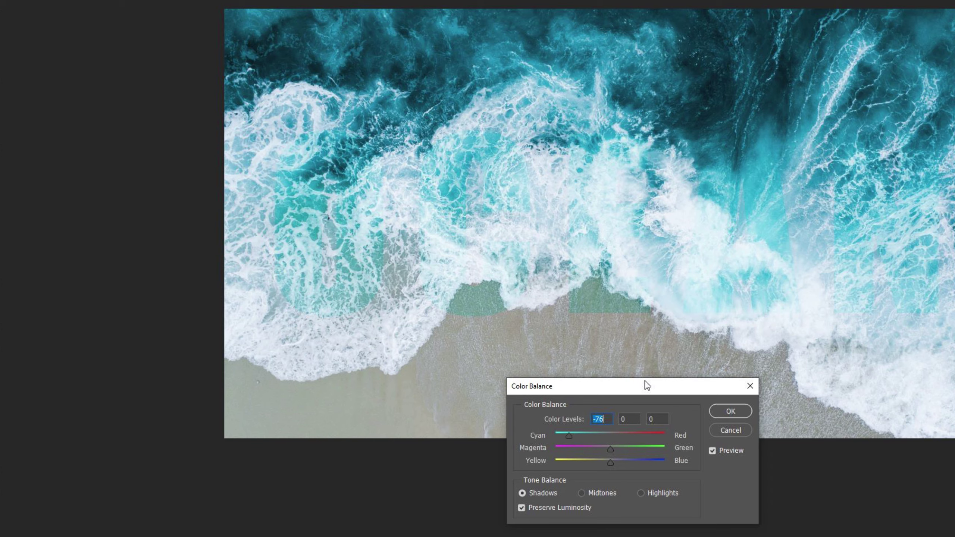
pyautogui.hotkey('ctrl', '+')
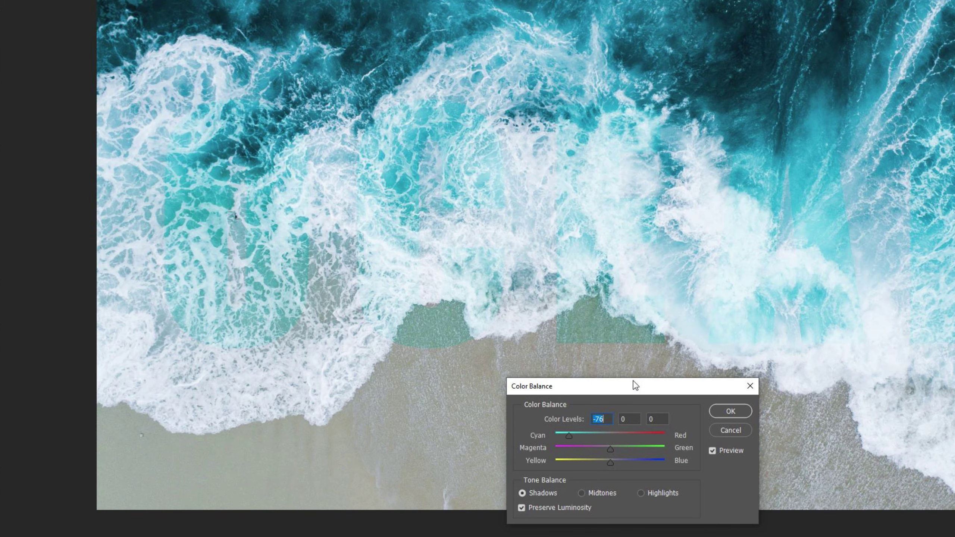
# Set the shadows' Magenta–Green to -31 and Yellow–Blue to +13, then select Midtones
pyautogui.moveTo(611, 450)
pyautogui.mouseDown()
pyautogui.moveTo(646, 452)
pyautogui.moveTo(594, 445)
pyautogui.mouseUp()
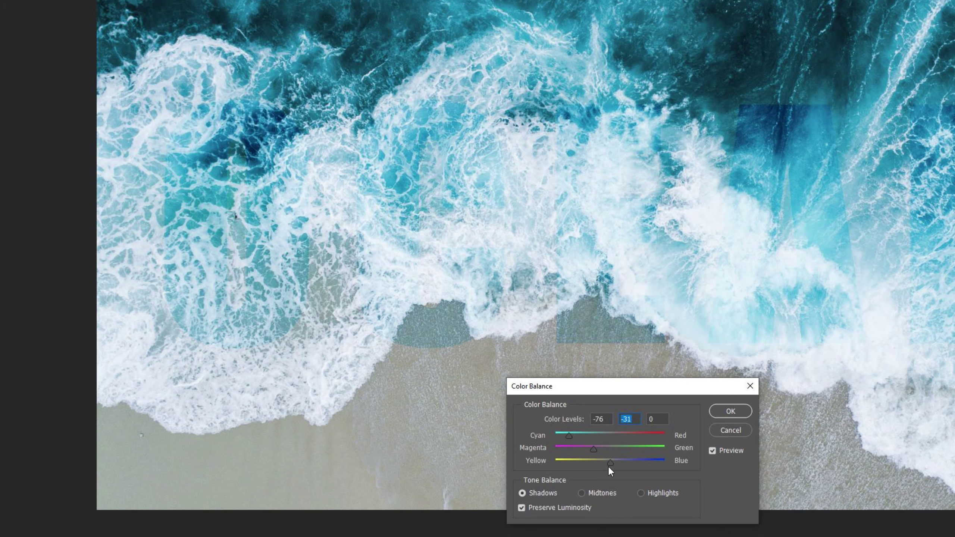
pyautogui.moveTo(610, 462)
pyautogui.mouseDown()
pyautogui.moveTo(632, 461)
pyautogui.moveTo(560, 456)
pyautogui.moveTo(649, 457)
pyautogui.moveTo(603, 458)
pyautogui.moveTo(618, 461)
pyautogui.mouseUp()
pyautogui.click(584, 494)
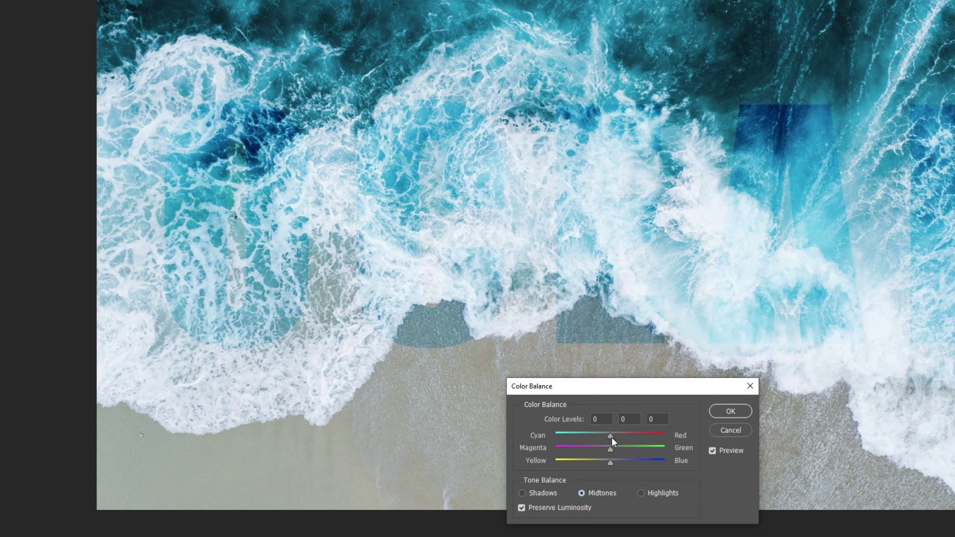
# Set the midtones color balance to -27, +4 and -22
pyautogui.moveTo(615, 437); pyautogui.dragTo(596, 436)
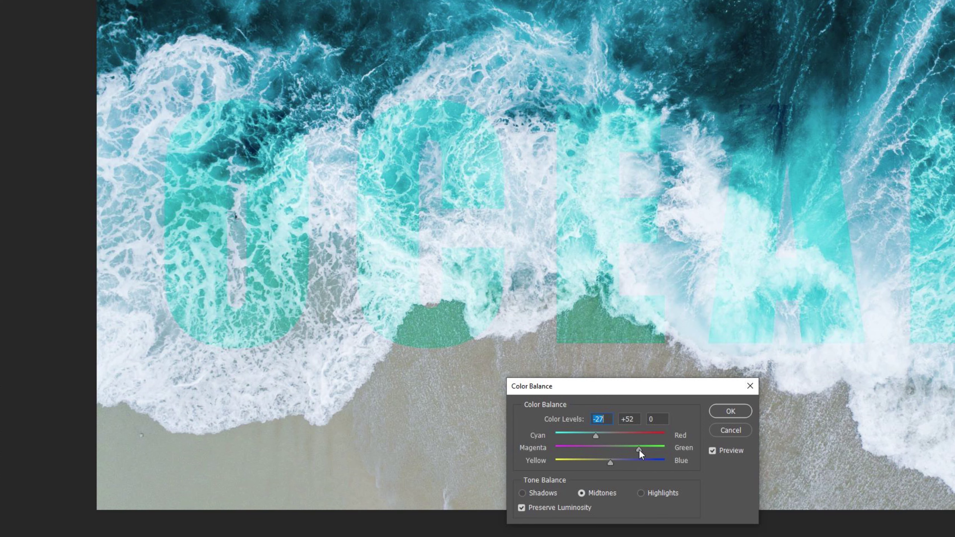
pyautogui.moveTo(636, 449); pyautogui.dragTo(600, 464)
pyautogui.click(599, 463)
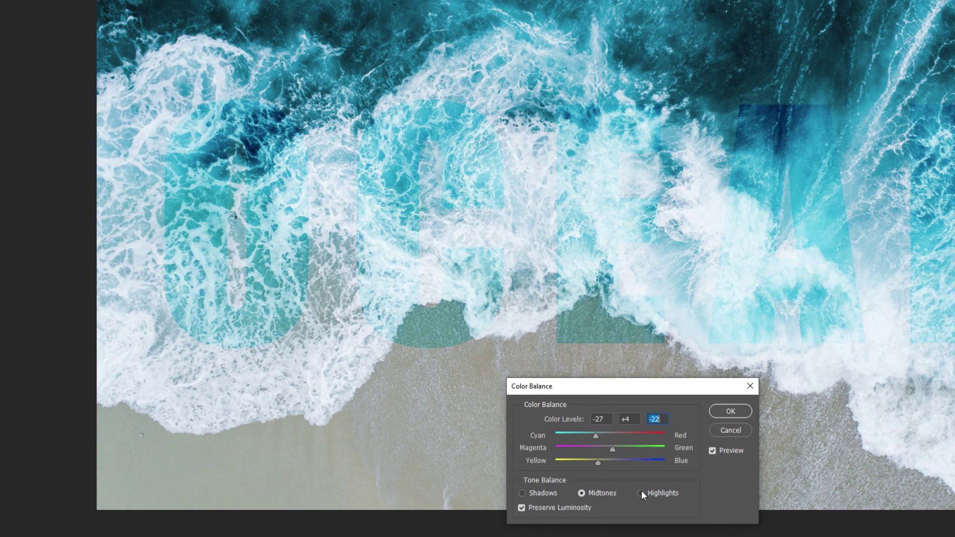
# Set the highlights to -2, -1 and +2 and apply the Color Balance
pyautogui.click(642, 493)
pyautogui.moveTo(614, 436); pyautogui.dragTo(611, 459)
pyautogui.press('Tab')
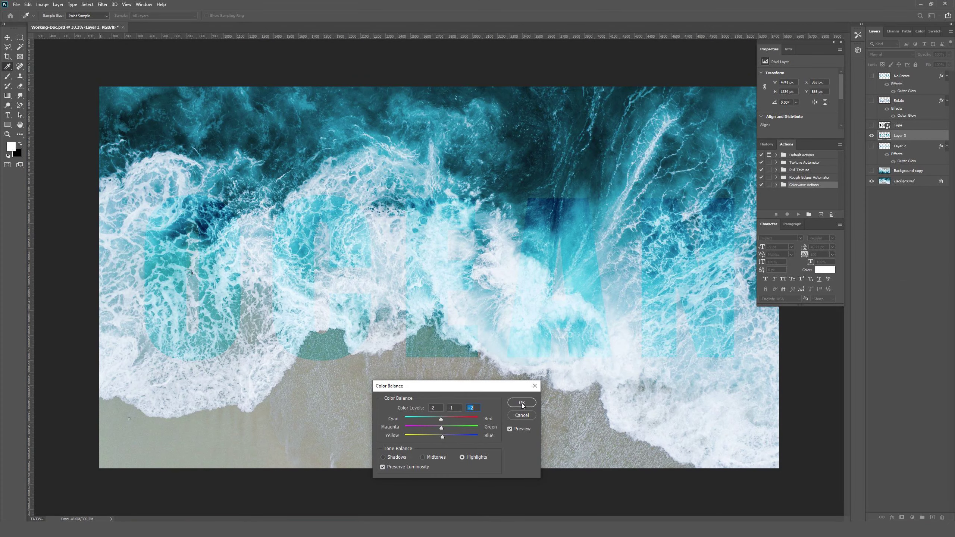
pyautogui.click(522, 403)
pyautogui.press('v')
pyautogui.hotkey('ctrl', '-')
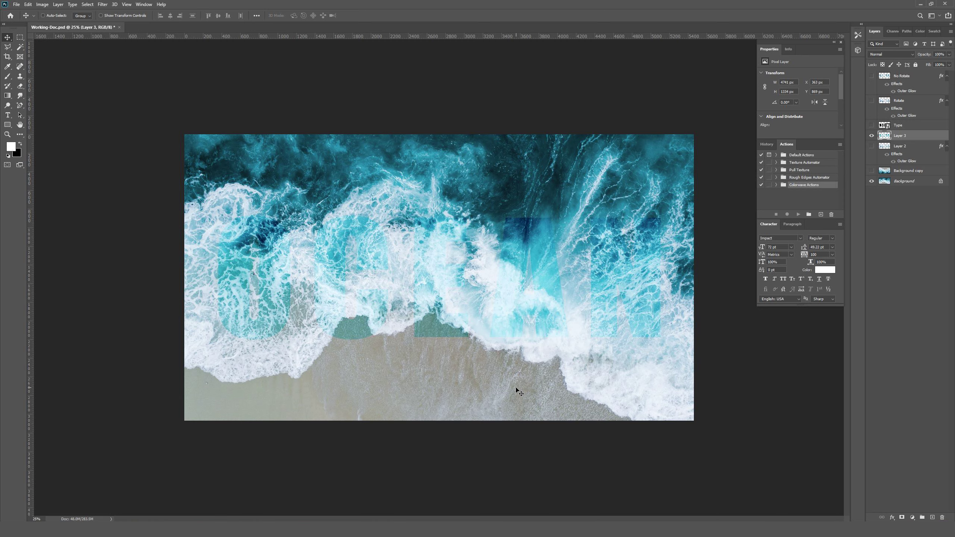
# Try a hue and saturation tweak, discard it, then hide Layer 3 and show Layer 2
pyautogui.hotkey('ctrl', 'u')
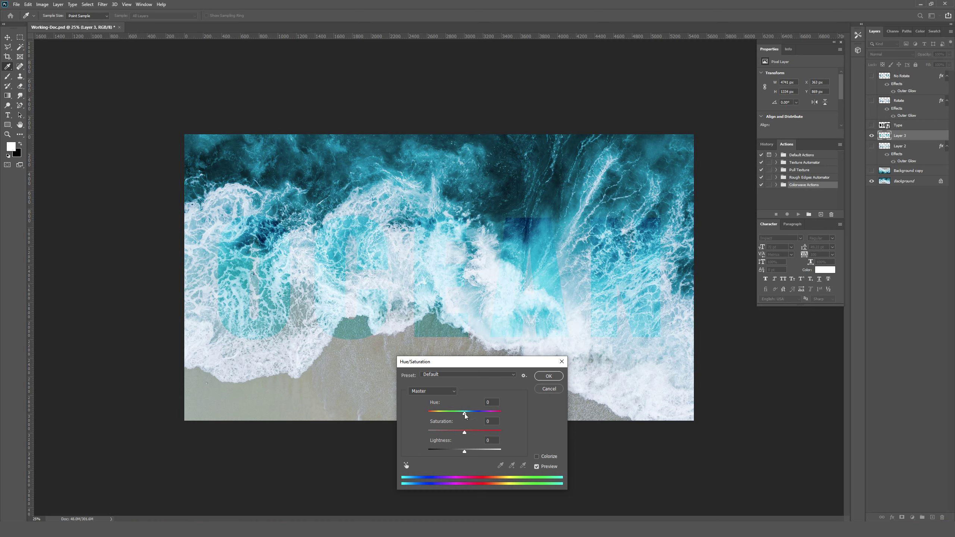
pyautogui.moveTo(465, 414); pyautogui.dragTo(468, 414)
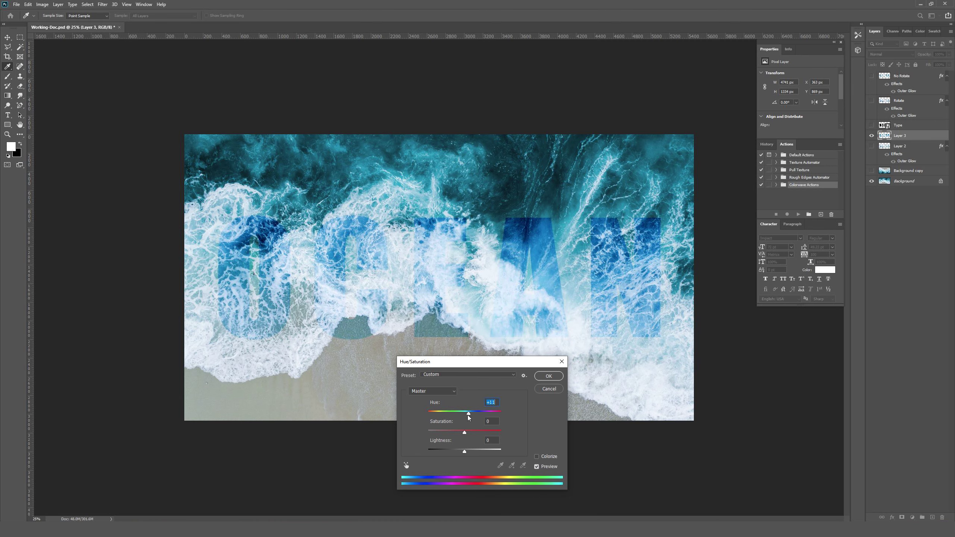
pyautogui.moveTo(465, 432)
pyautogui.mouseDown()
pyautogui.moveTo(446, 433)
pyautogui.moveTo(471, 433)
pyautogui.mouseUp()
pyautogui.click(552, 390)
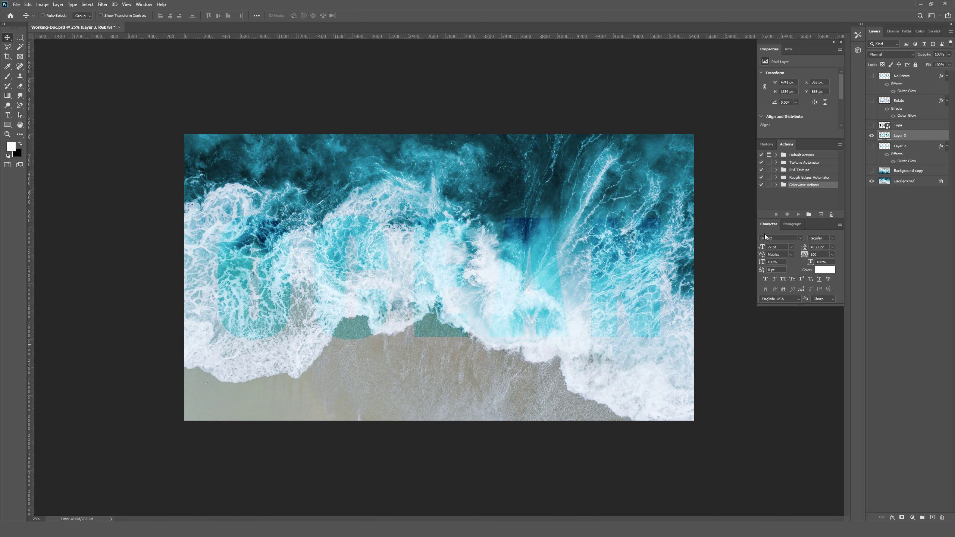
pyautogui.click(872, 136)
pyautogui.click(871, 146)
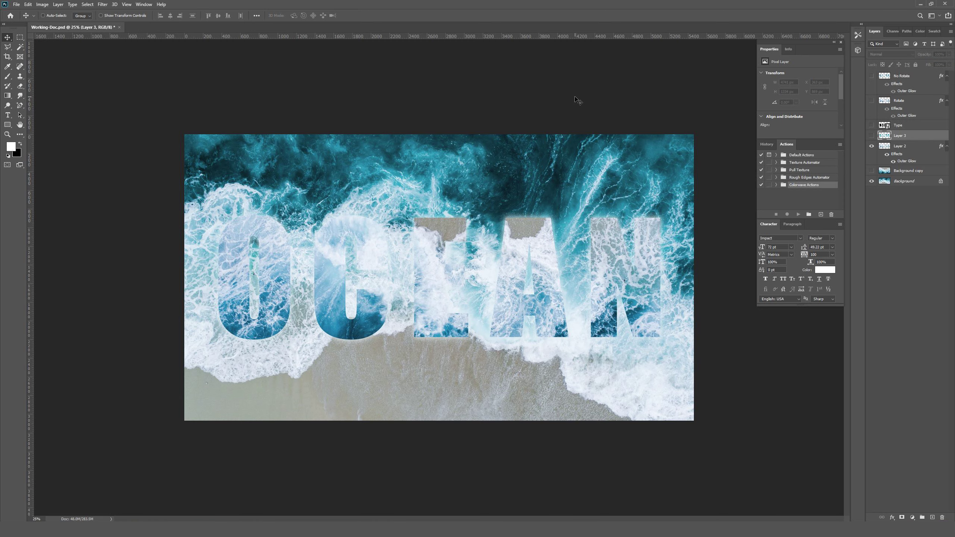